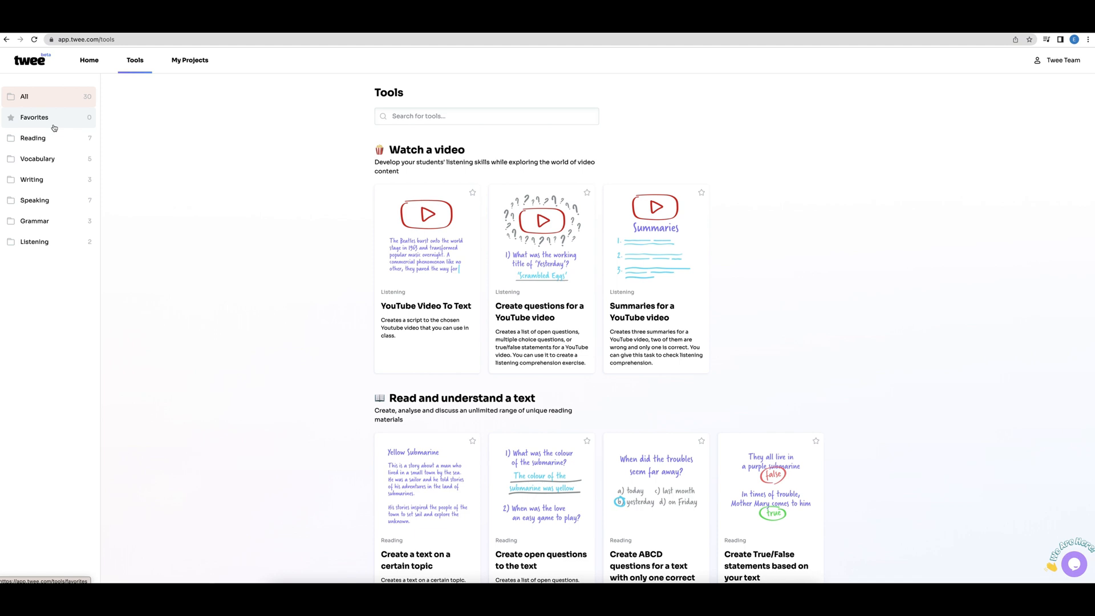
pyautogui.click(568, 323)
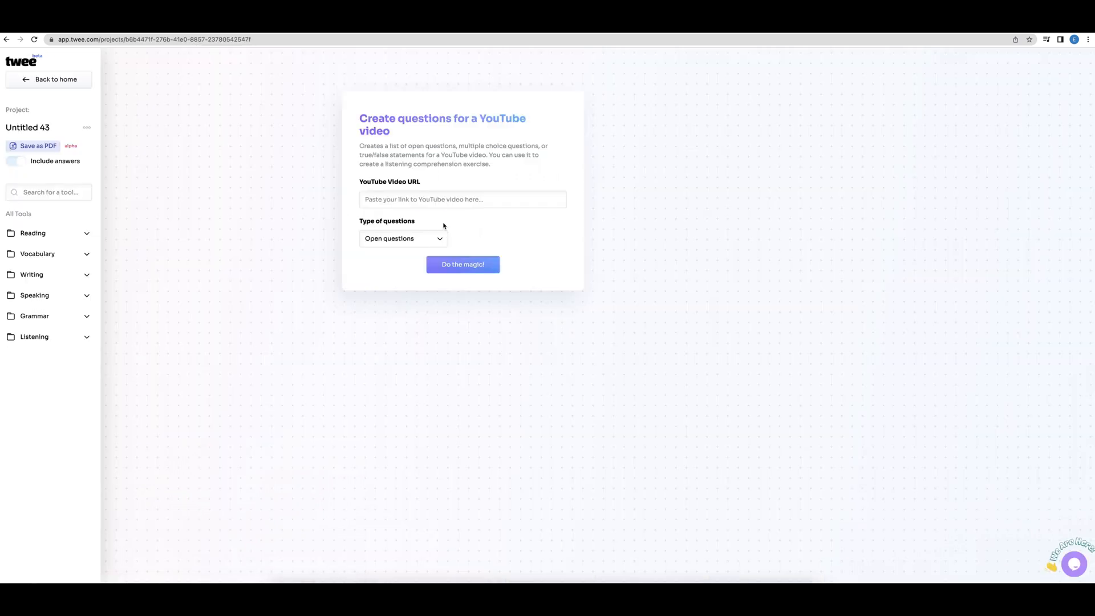
pyautogui.click(435, 203)
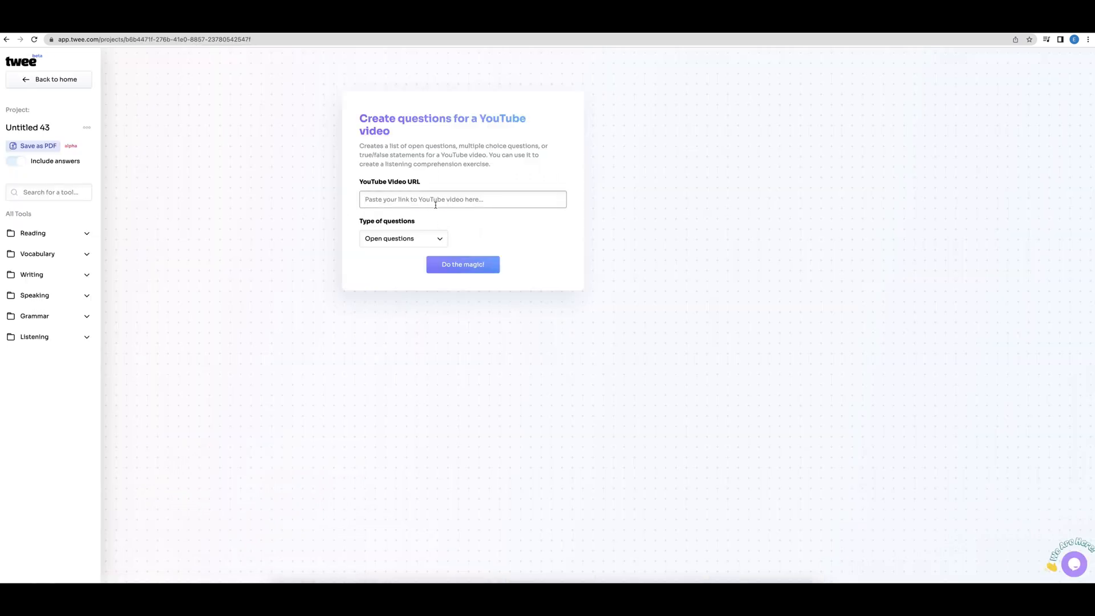
pyautogui.write('https://www.youtube.com/watch?v=fQUeDdaVoWo')
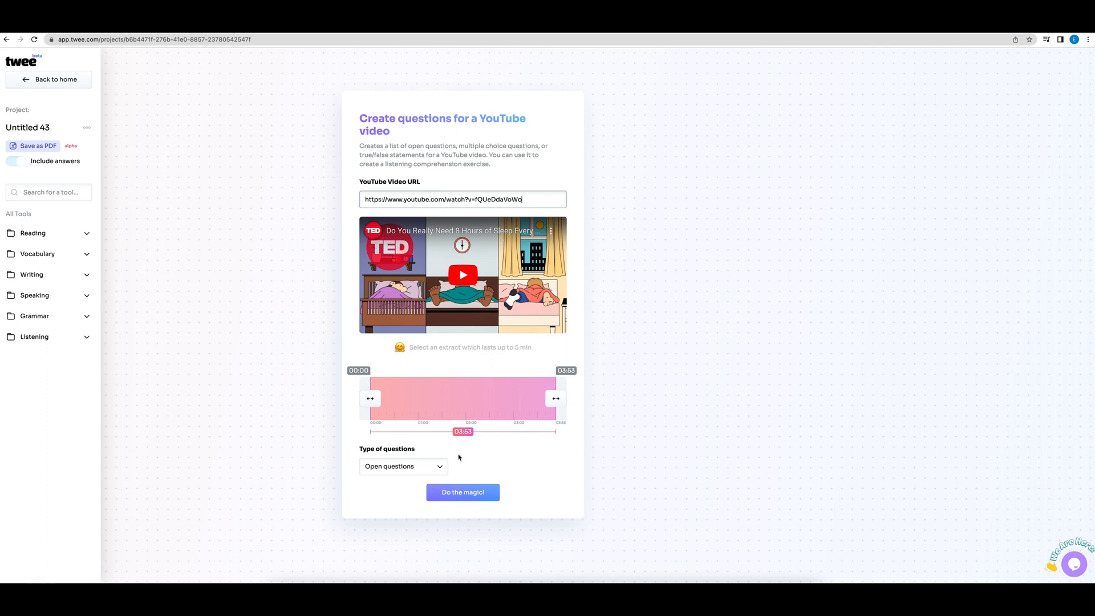
pyautogui.click(440, 471)
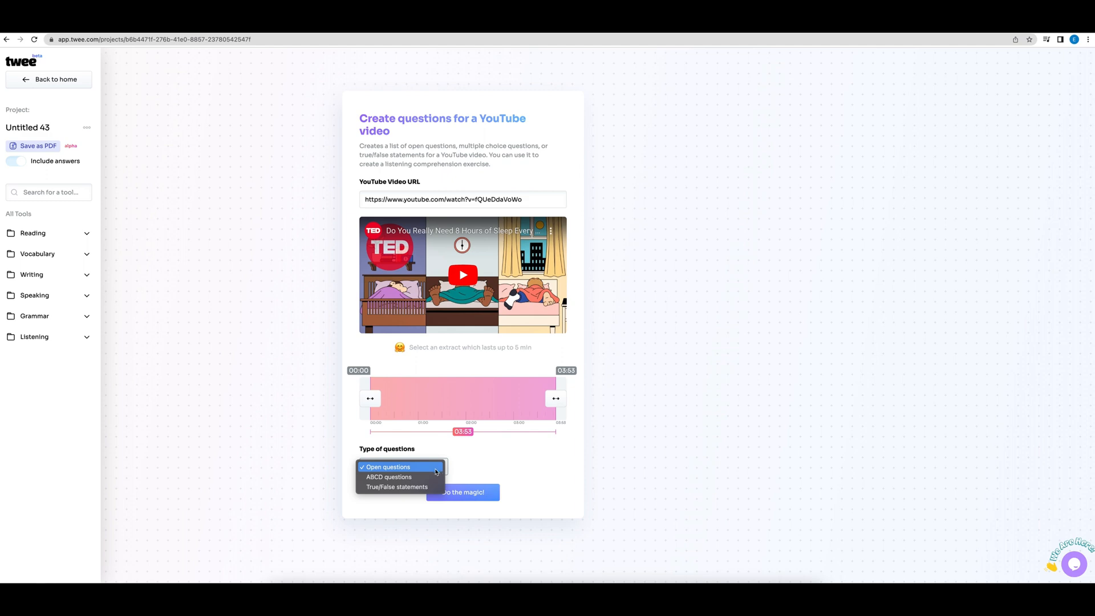
pyautogui.click(436, 470)
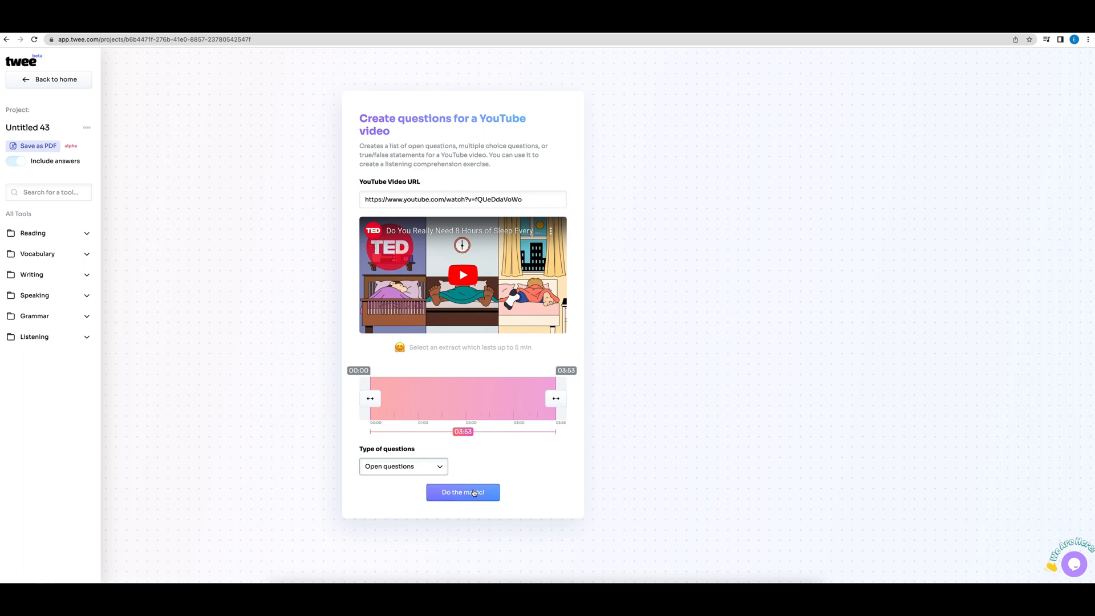
pyautogui.click(477, 497)
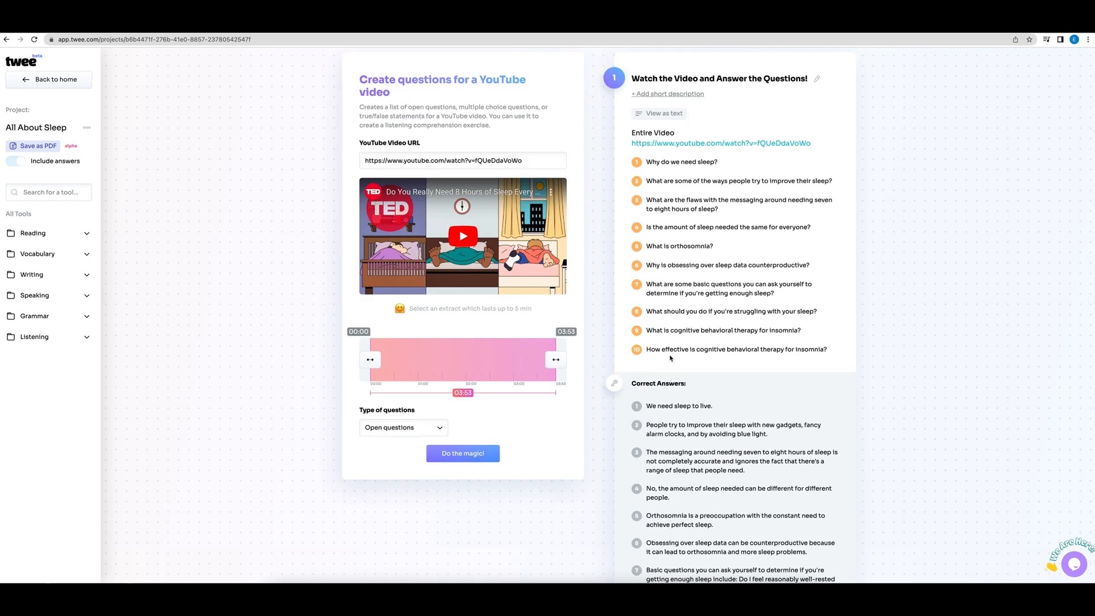
pyautogui.scroll(-4, 671, 358)
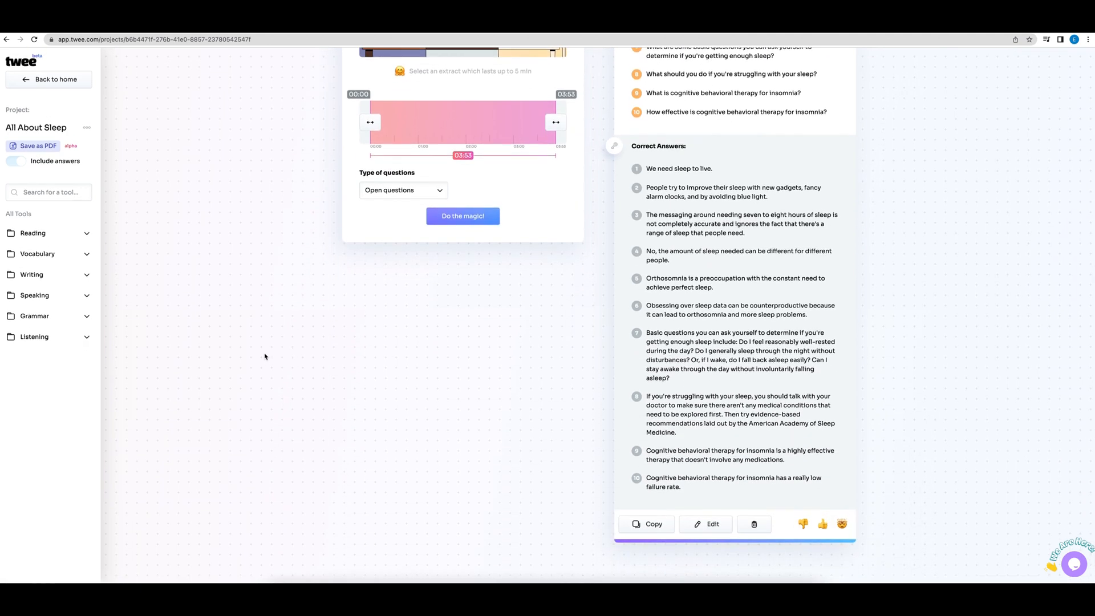
pyautogui.click(56, 339)
pyautogui.click(56, 394)
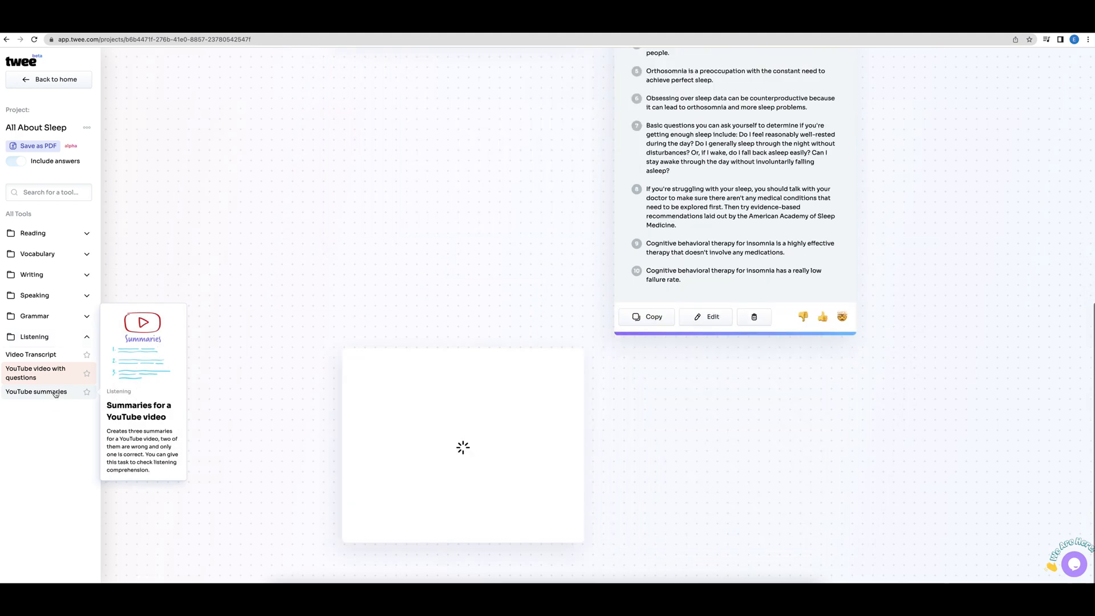
pyautogui.click(439, 491)
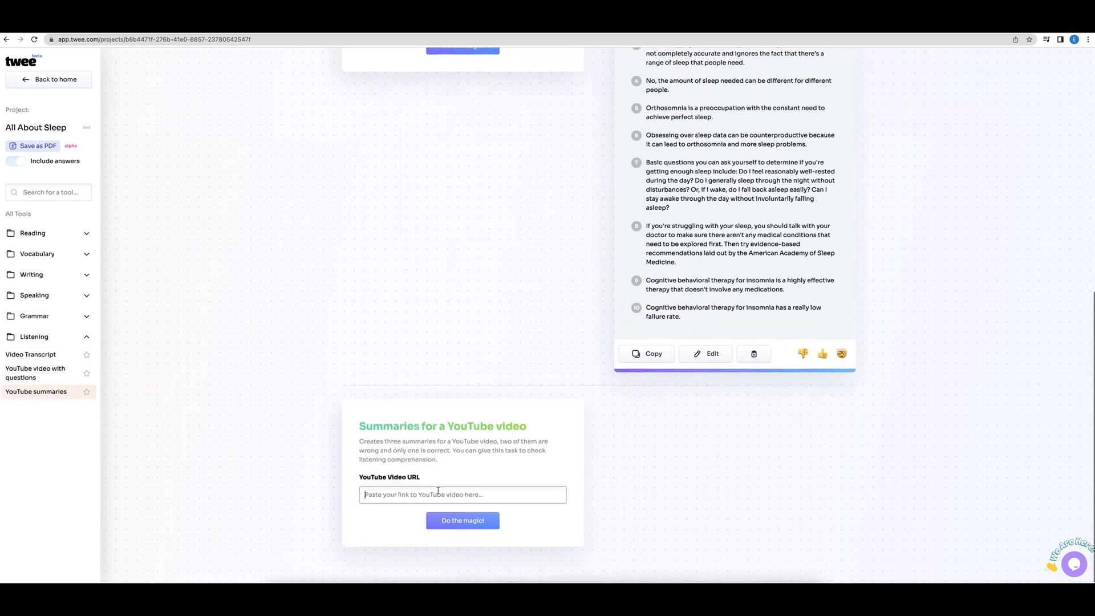
pyautogui.write('https://www.youtube.com/watch?v=fQUeDdaVoWo')
pyautogui.scroll(-2, 462, 506)
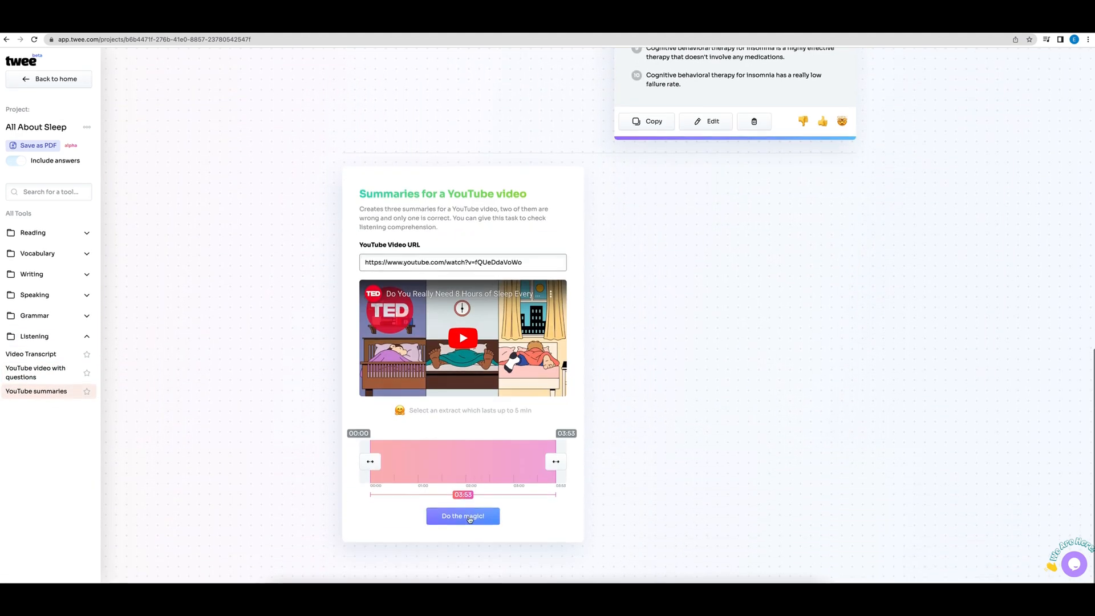
pyautogui.click(462, 516)
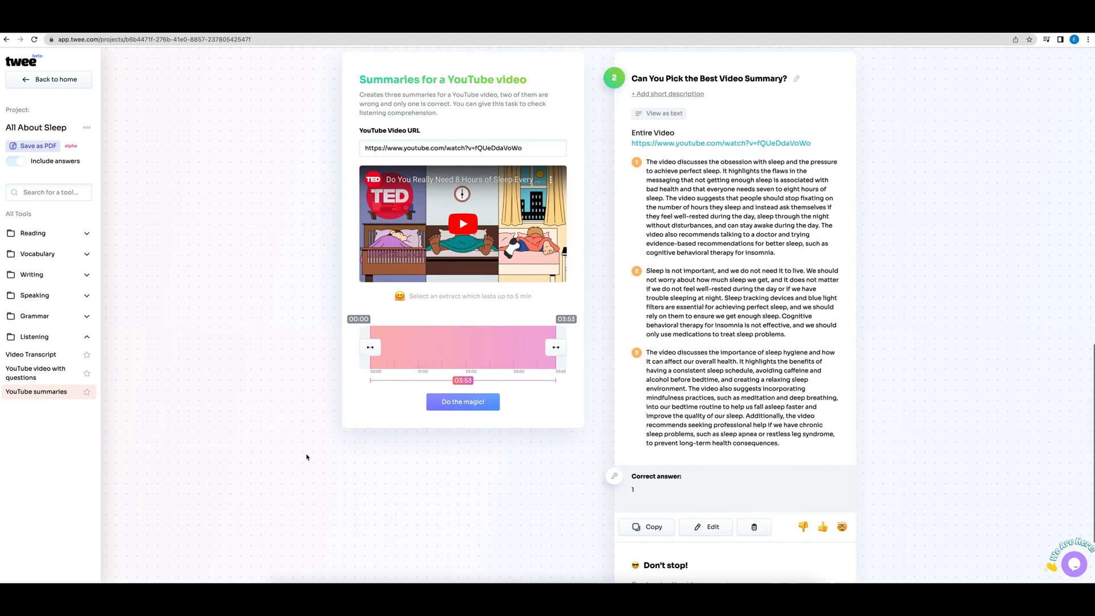
pyautogui.click(62, 359)
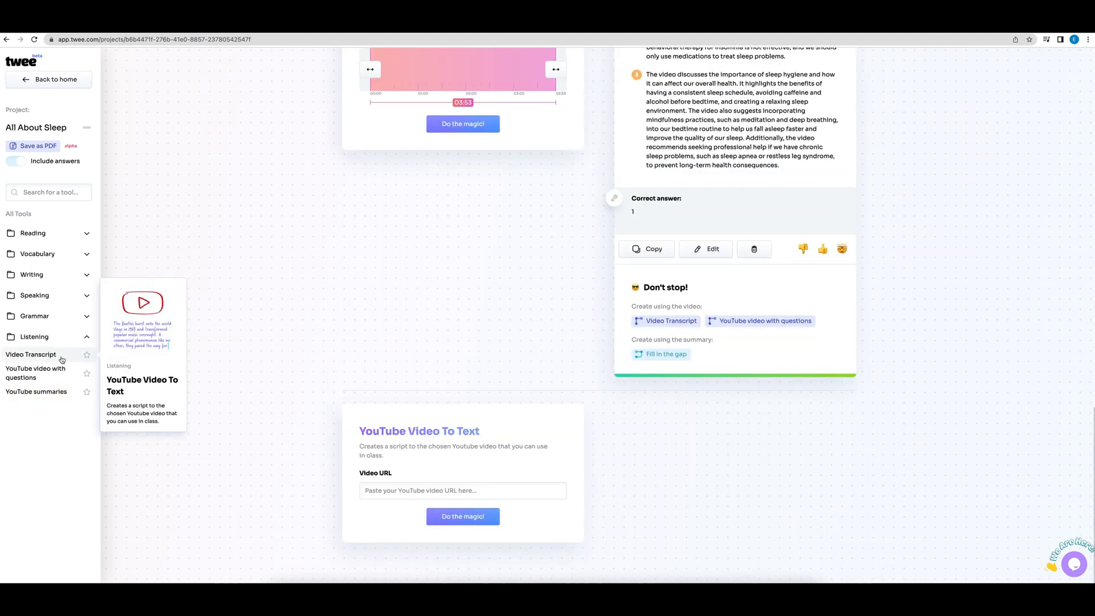
pyautogui.click(430, 490)
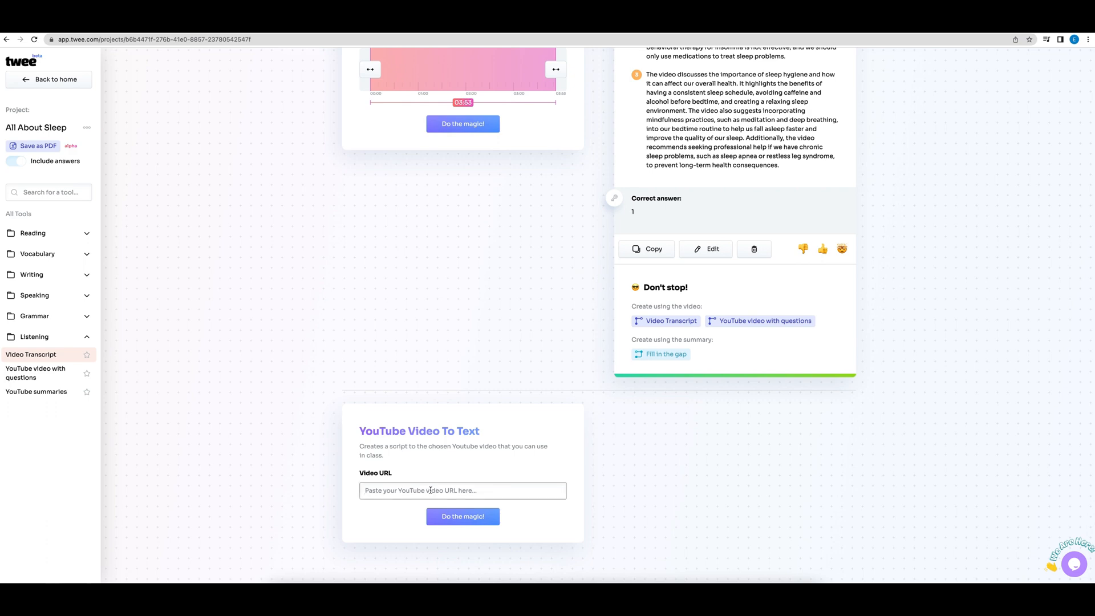
pyautogui.write('https://www.youtube.com/watch?v=fQUeDdaVoWo')
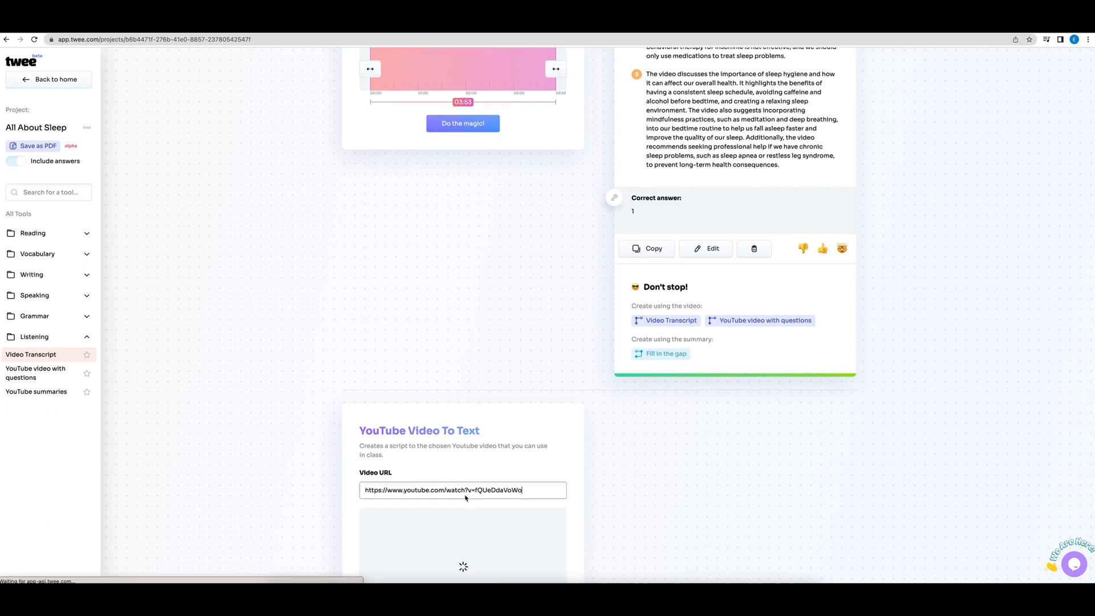
pyautogui.click(462, 515)
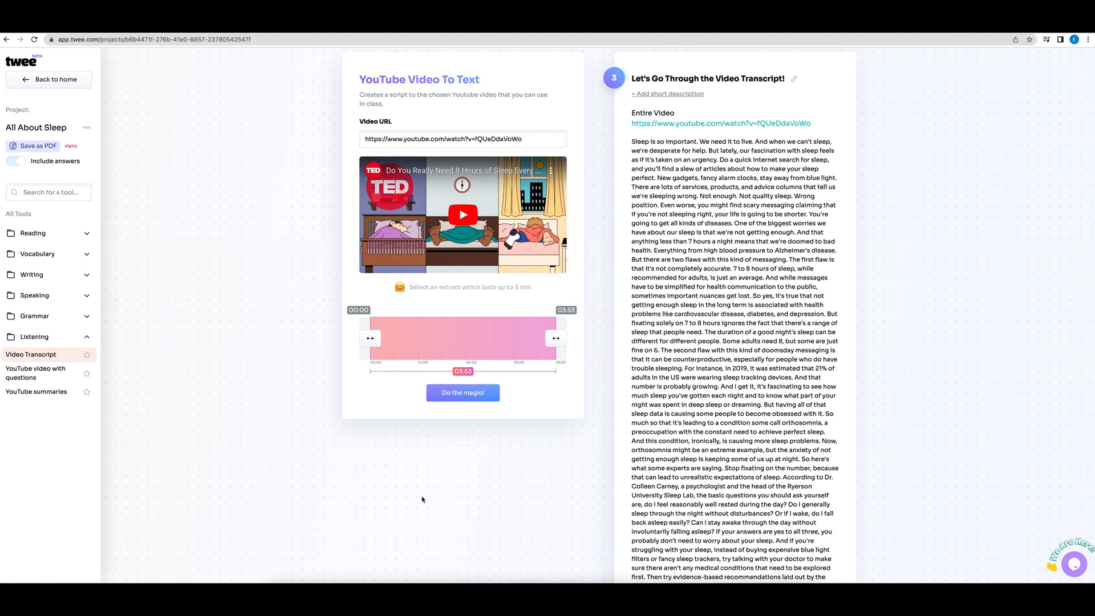
# Generate lead-in activities from the video's transcript.
pyautogui.scroll(-1, 892, 472)
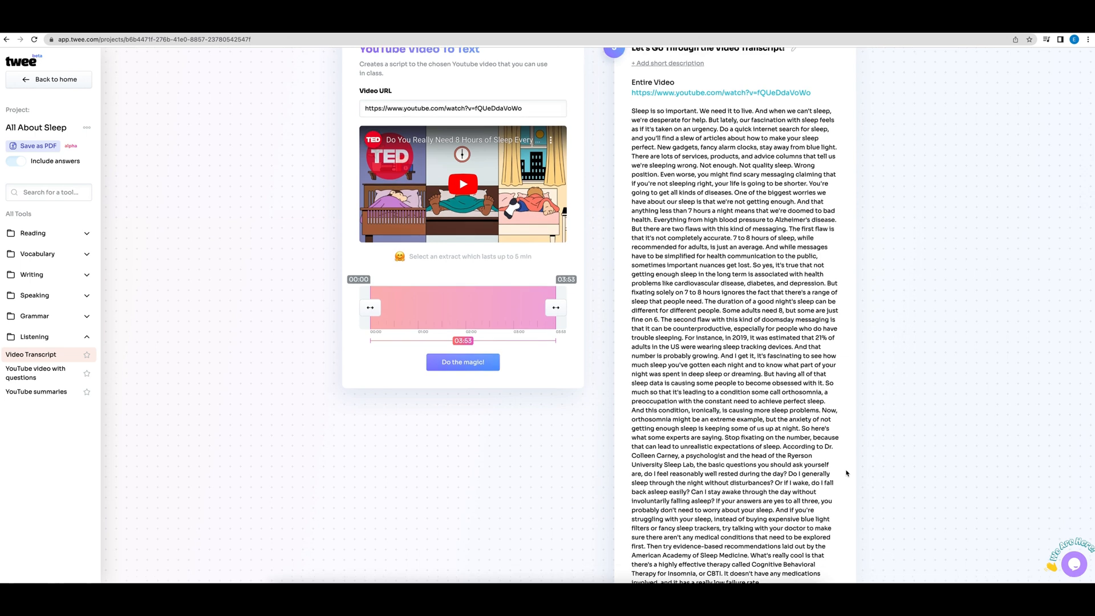
pyautogui.scroll(-10, 847, 474)
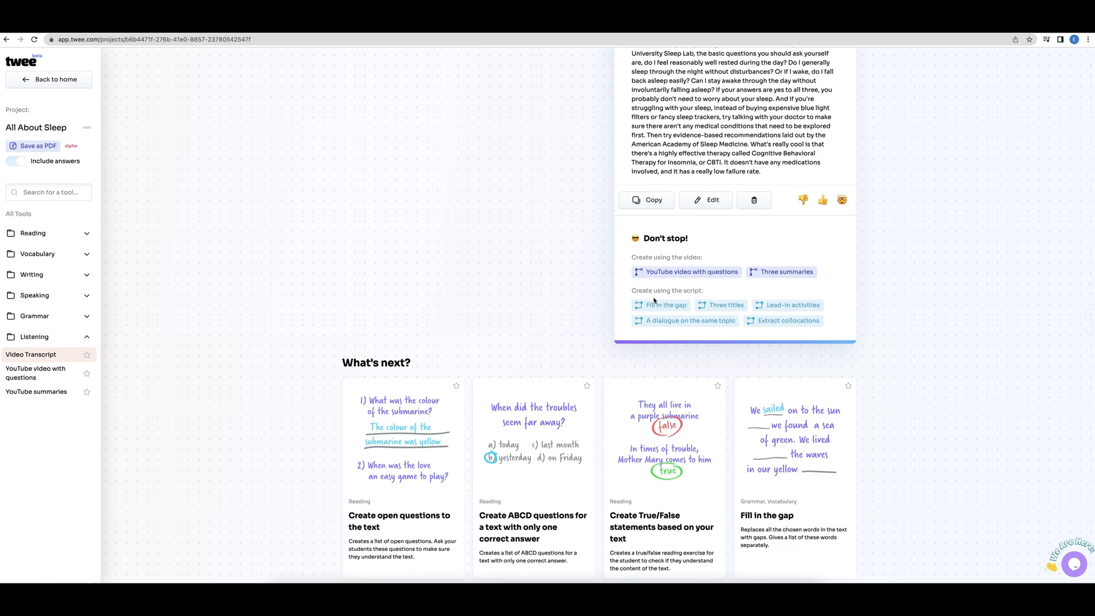
pyautogui.click(790, 306)
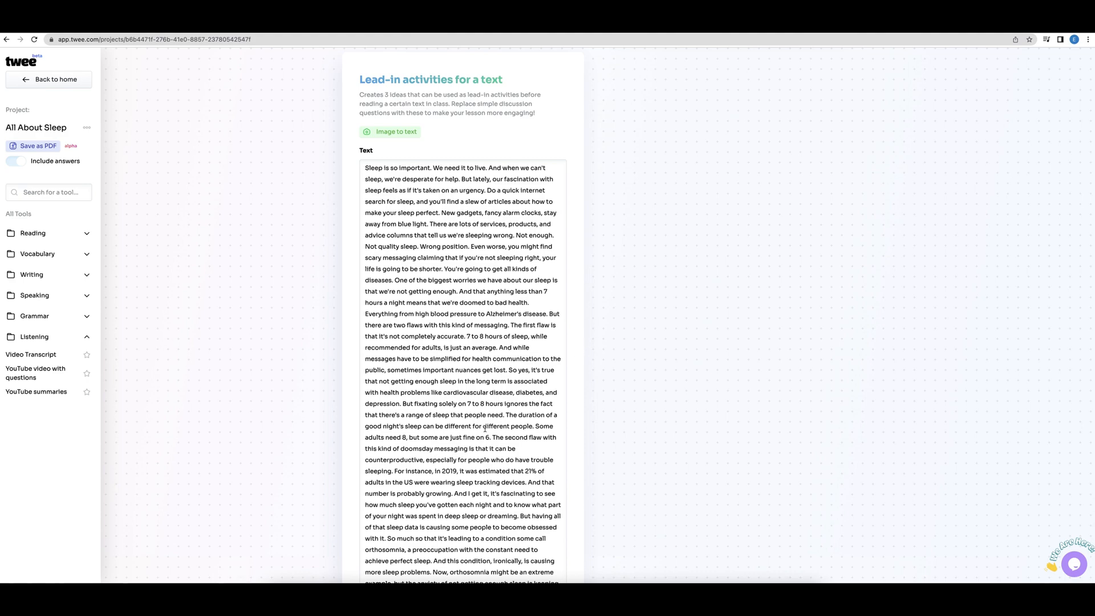
pyautogui.scroll(-5, 485, 428)
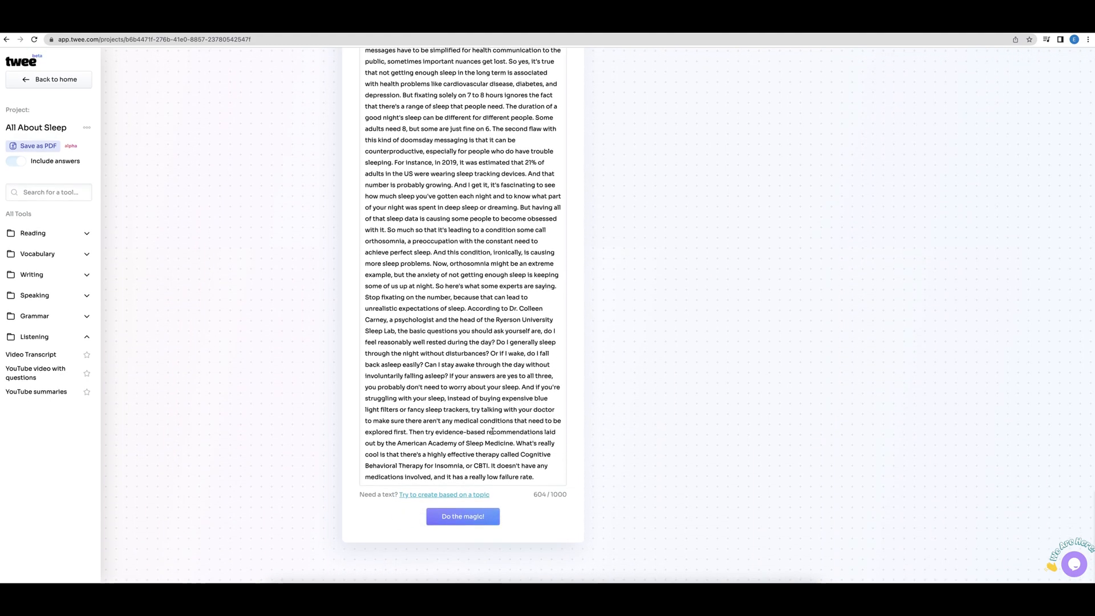
pyautogui.click(482, 520)
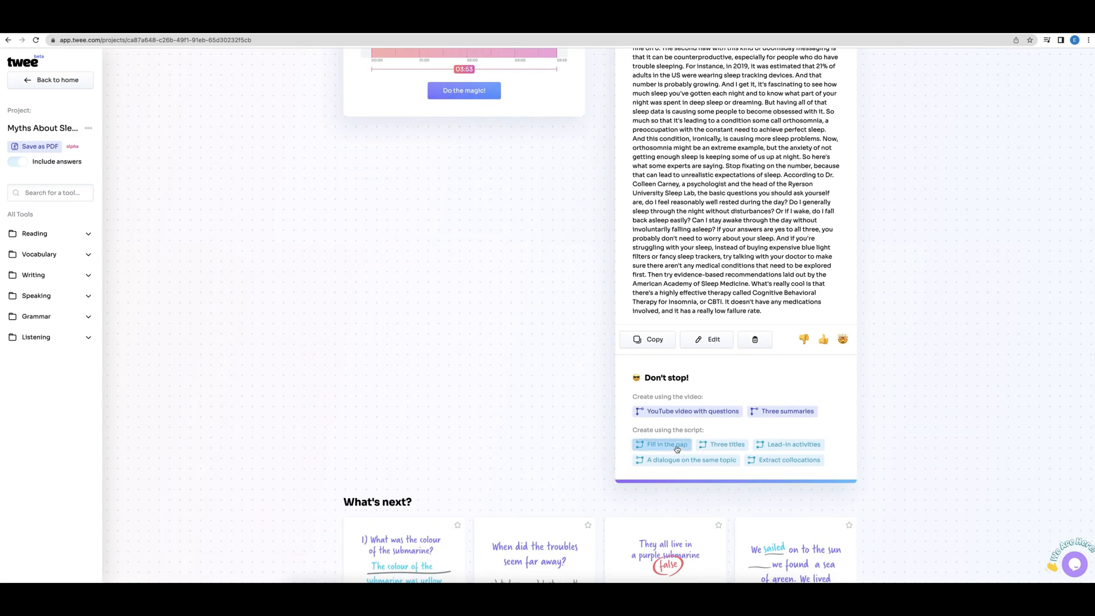
# Start a Fill in the gap exercise from the Myths About Sleep project's script and merge "fancy alarm clocks" into one gap.
pyautogui.click(675, 446)
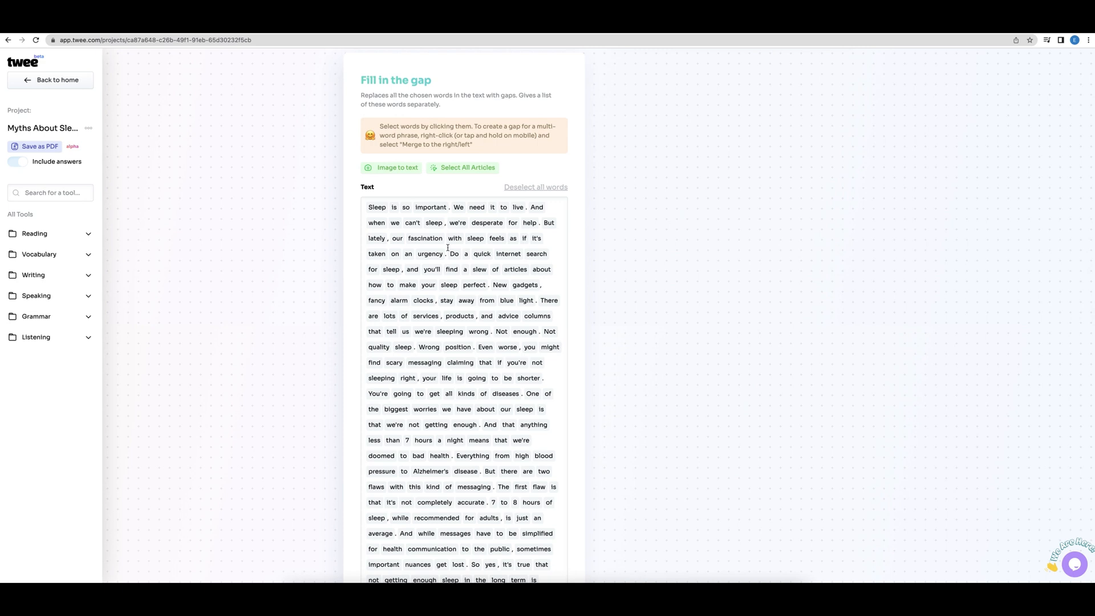
pyautogui.scroll(-2, 448, 248)
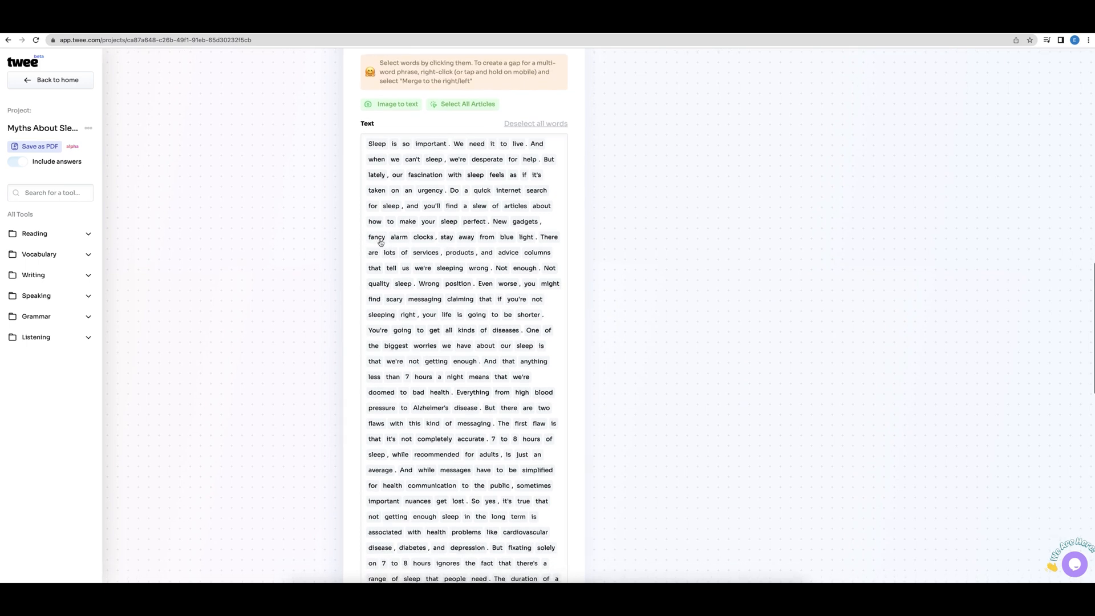
pyautogui.rightClick(380, 243)
pyautogui.click(393, 256)
pyautogui.rightClick(390, 238)
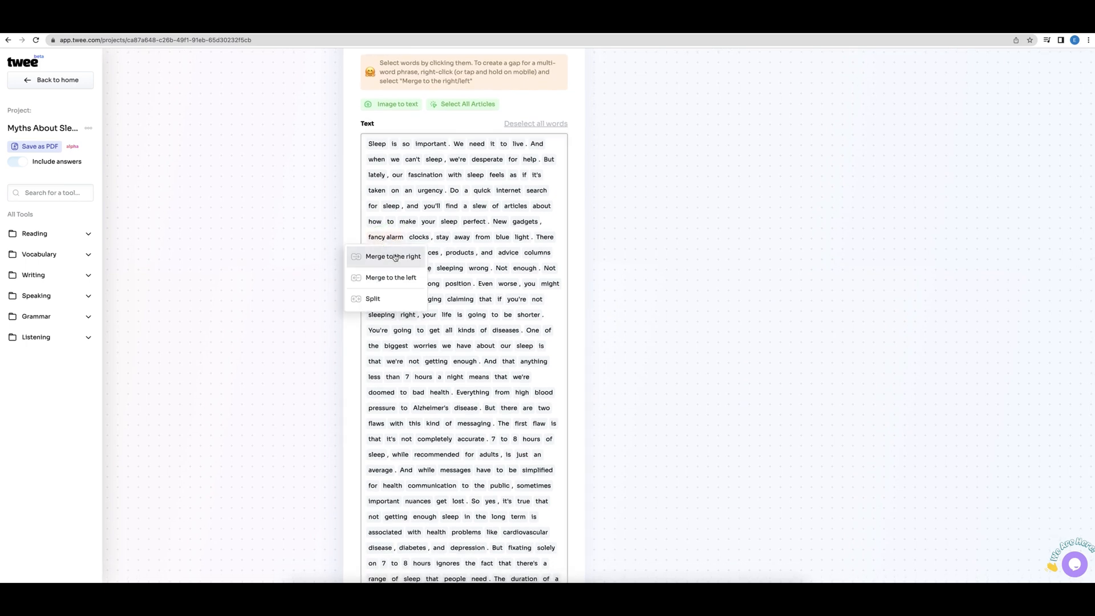
pyautogui.click(394, 256)
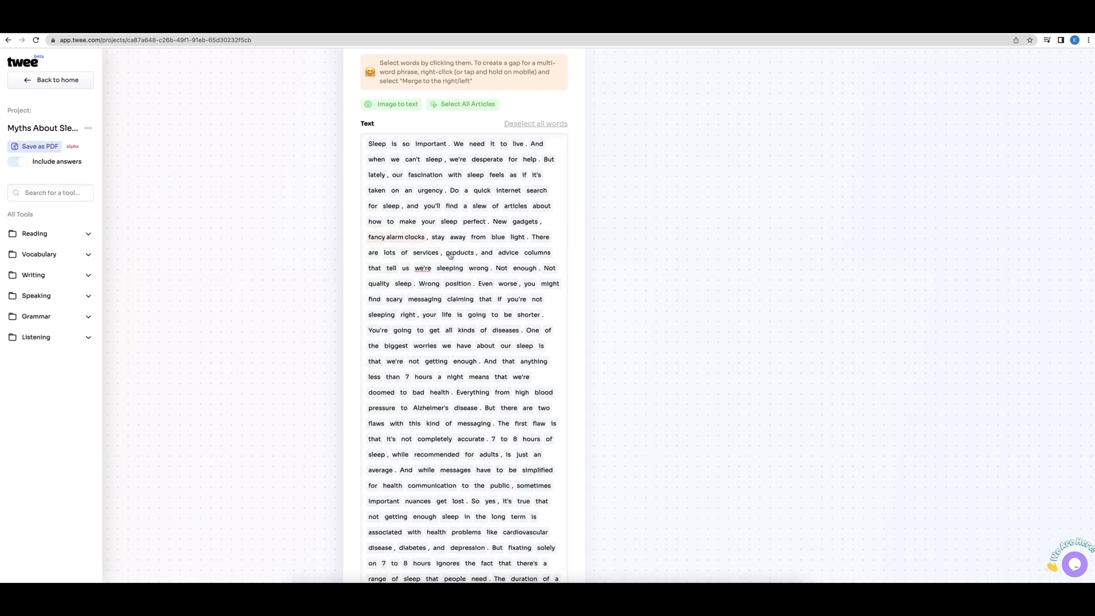
# Merge "quality sleep" and "Wrong position" into multi-word gaps in the exercise text.
pyautogui.scroll(-1, 450, 255)
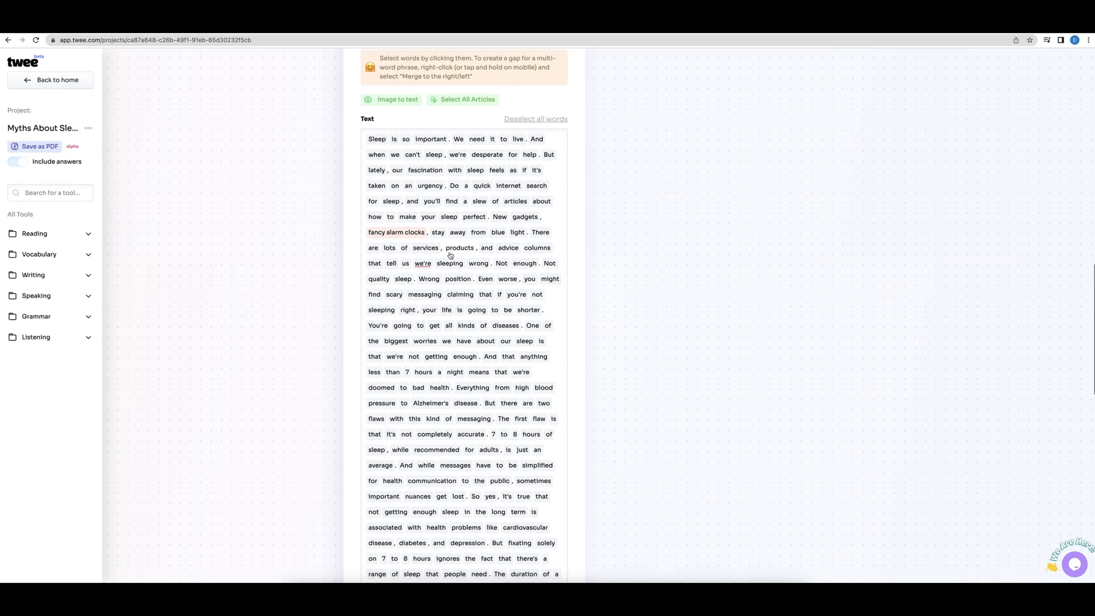
pyautogui.rightClick(385, 276)
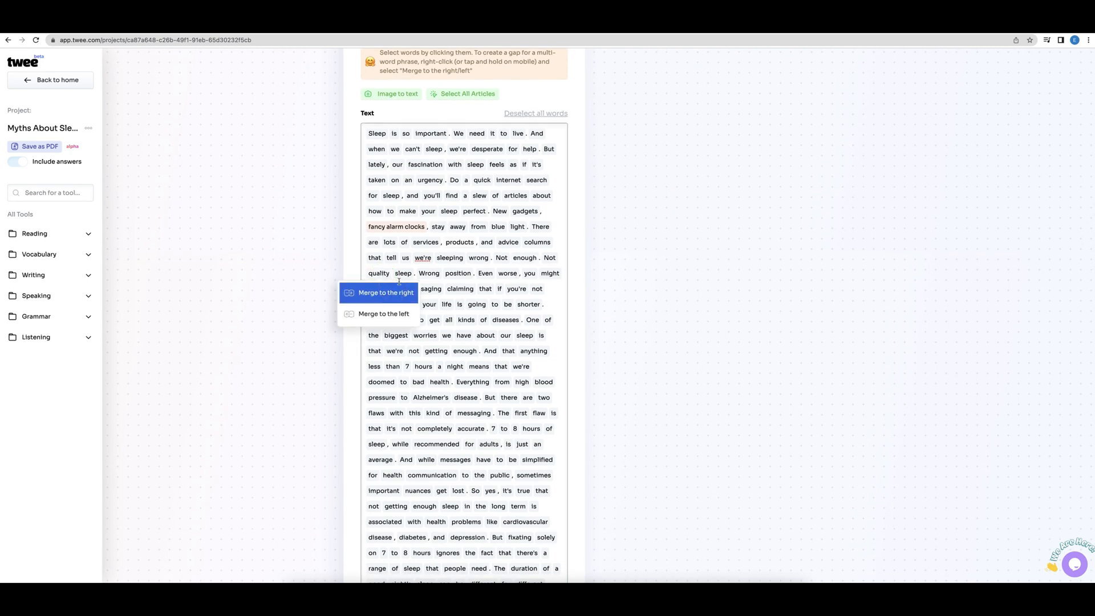
pyautogui.click(380, 293)
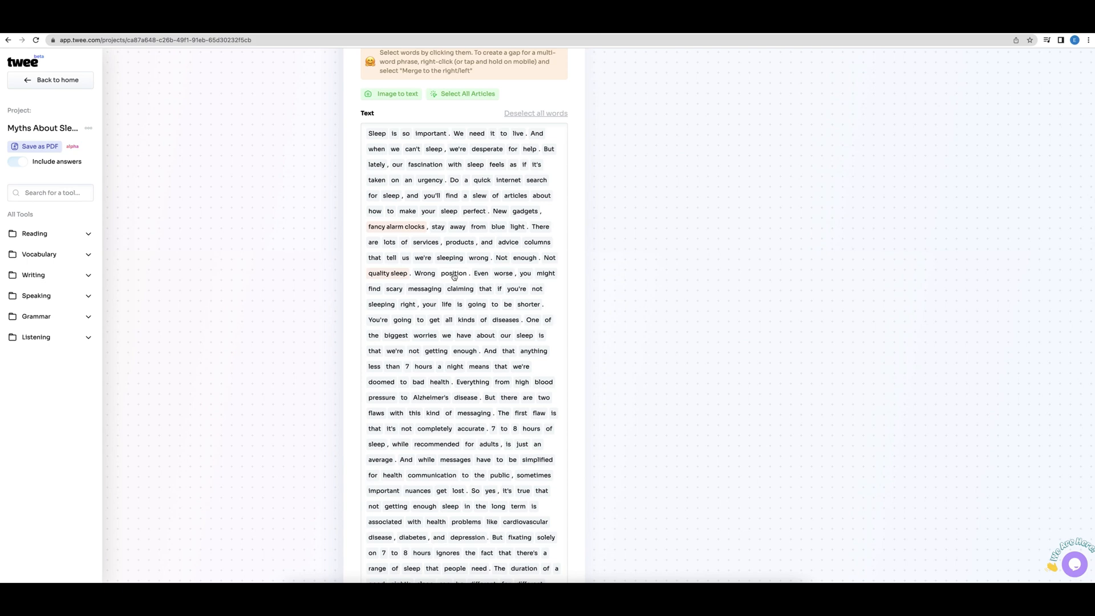
pyautogui.scroll(1, 452, 276)
pyautogui.rightClick(452, 279)
pyautogui.click(466, 316)
# Mark further gaps, including "make your sleep perfect", "orthosomnia", "sleep trackers" and "therapy", and generate the fill-in-the-gap exercise.
pyautogui.scroll(-2, 467, 315)
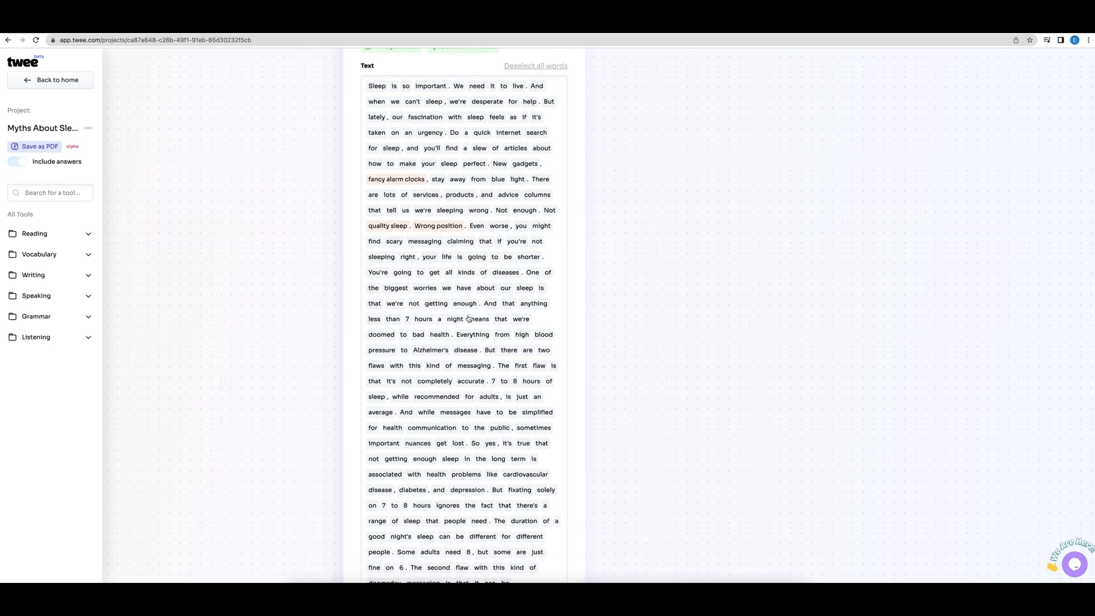
pyautogui.scroll(-1, 468, 318)
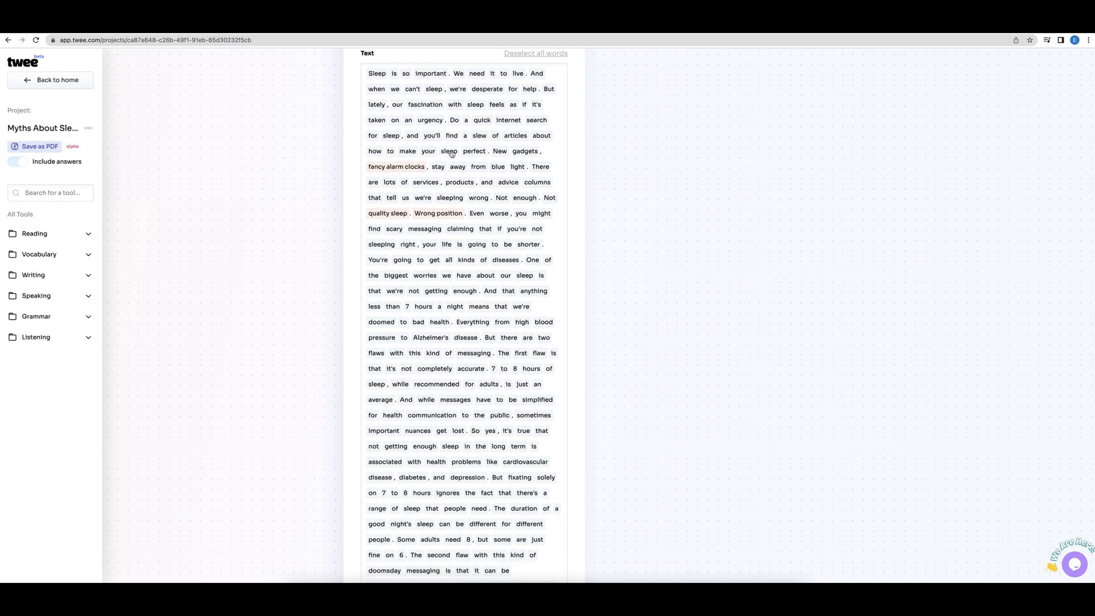
pyautogui.scroll(-15, 410, 158)
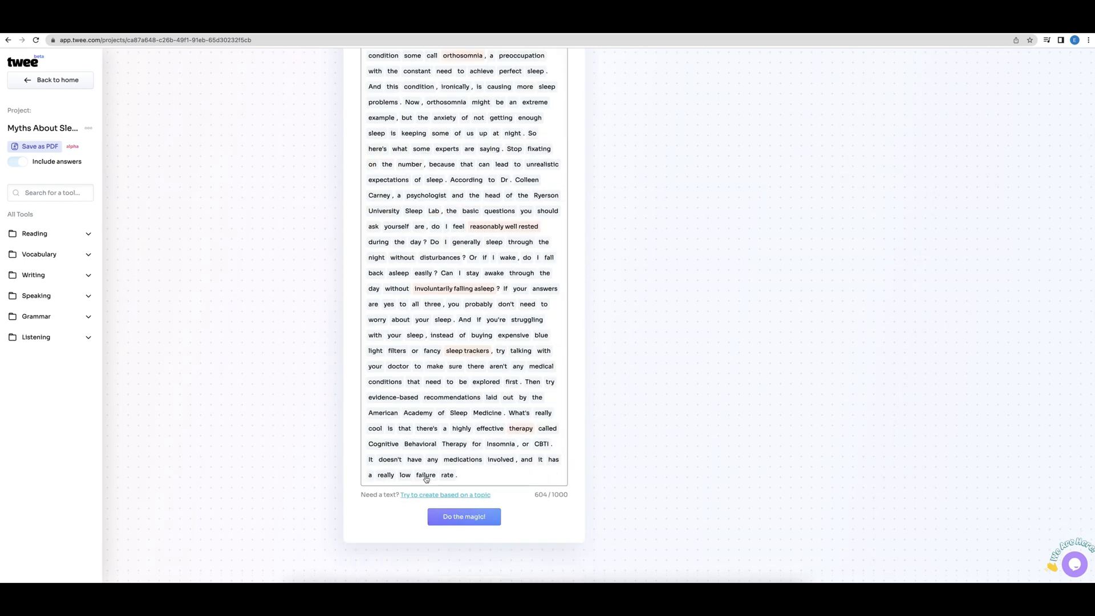
pyautogui.click(463, 518)
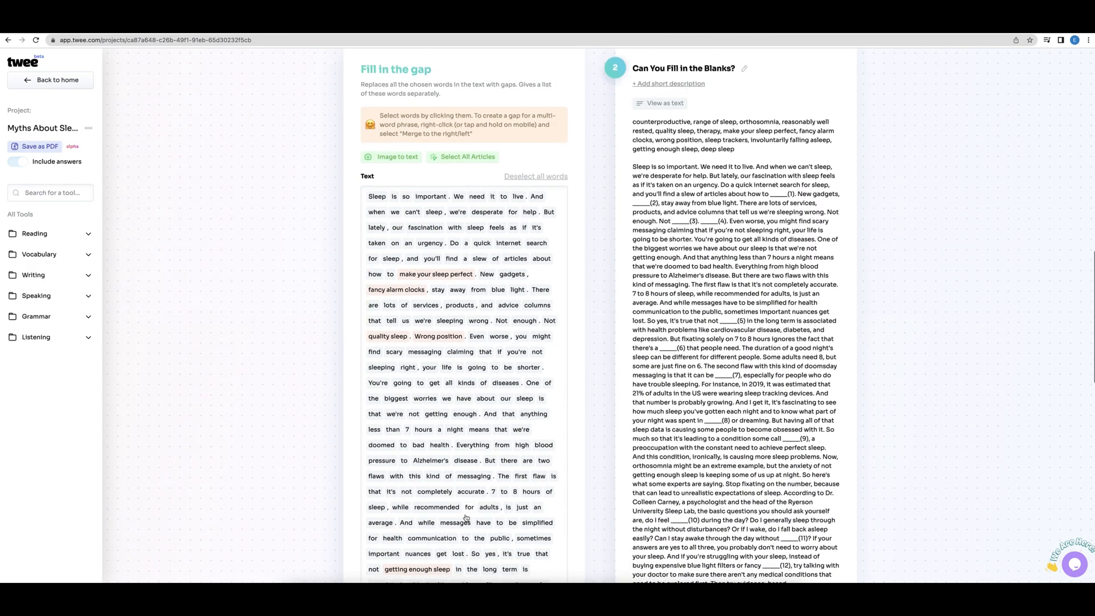
# Start a Creative writing task from the gap exercise's words and set its topic to "sleep".
pyautogui.scroll(-1, 466, 518)
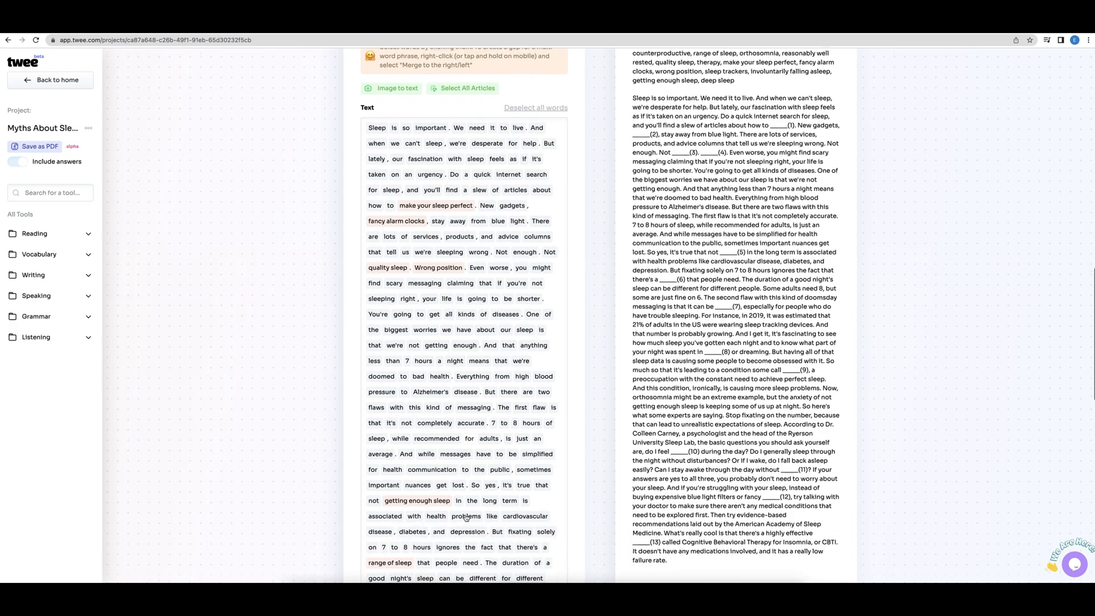
pyautogui.scroll(-5, 467, 518)
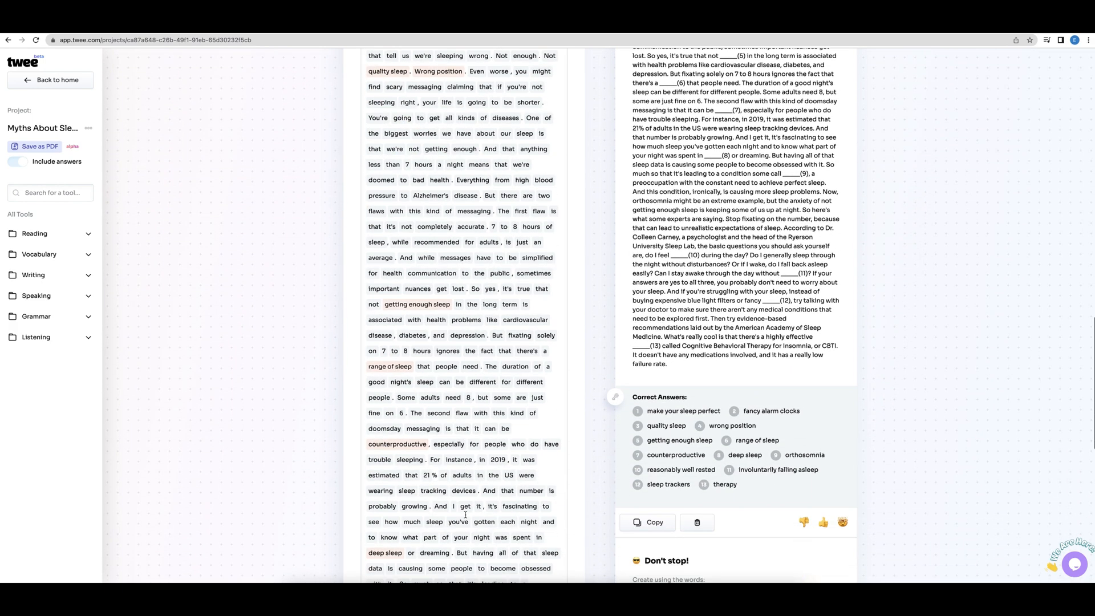
pyautogui.scroll(-2, 466, 515)
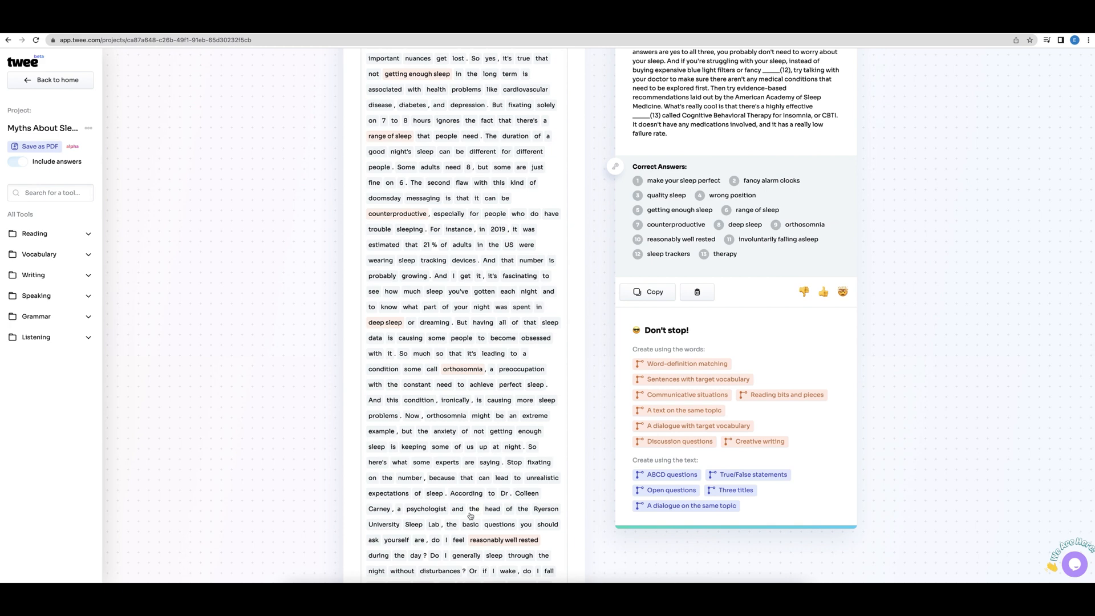
pyautogui.click(756, 443)
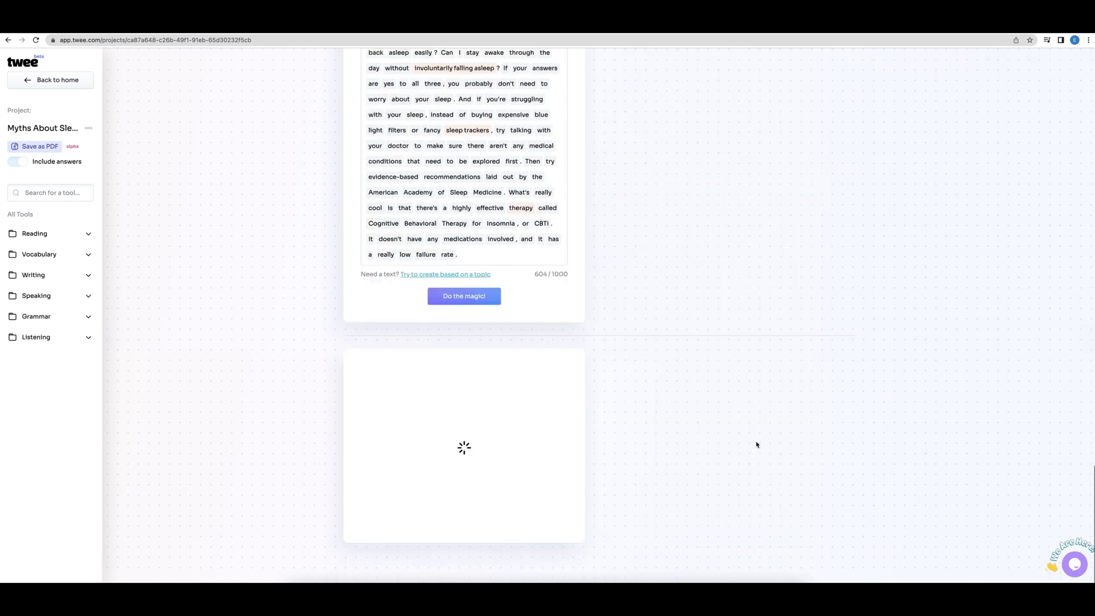
pyautogui.scroll(-3, 757, 444)
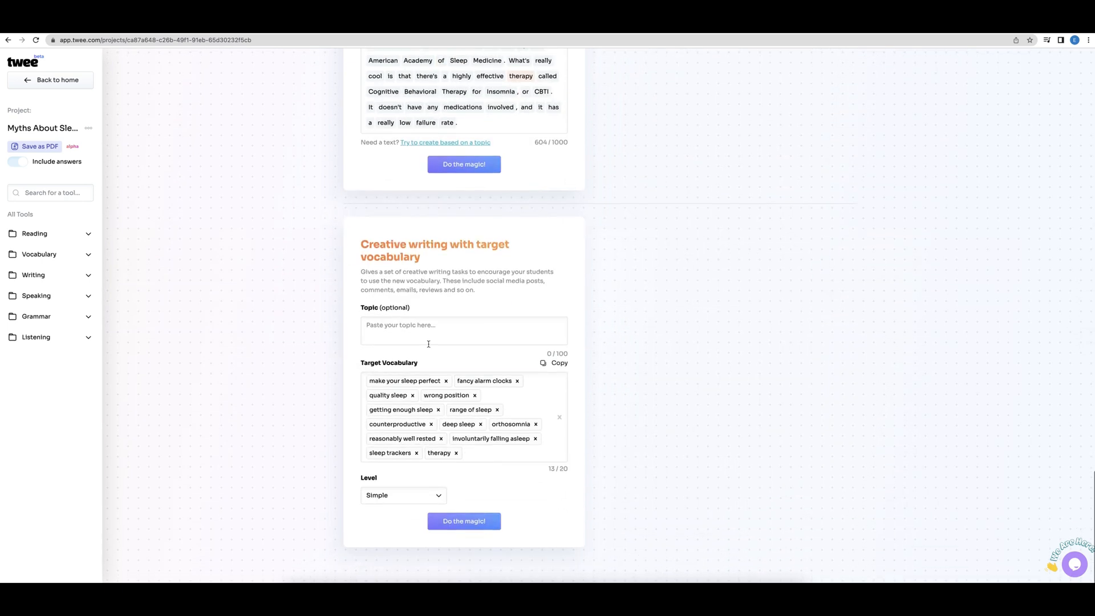
pyautogui.click(428, 344)
pyautogui.write('sleep')
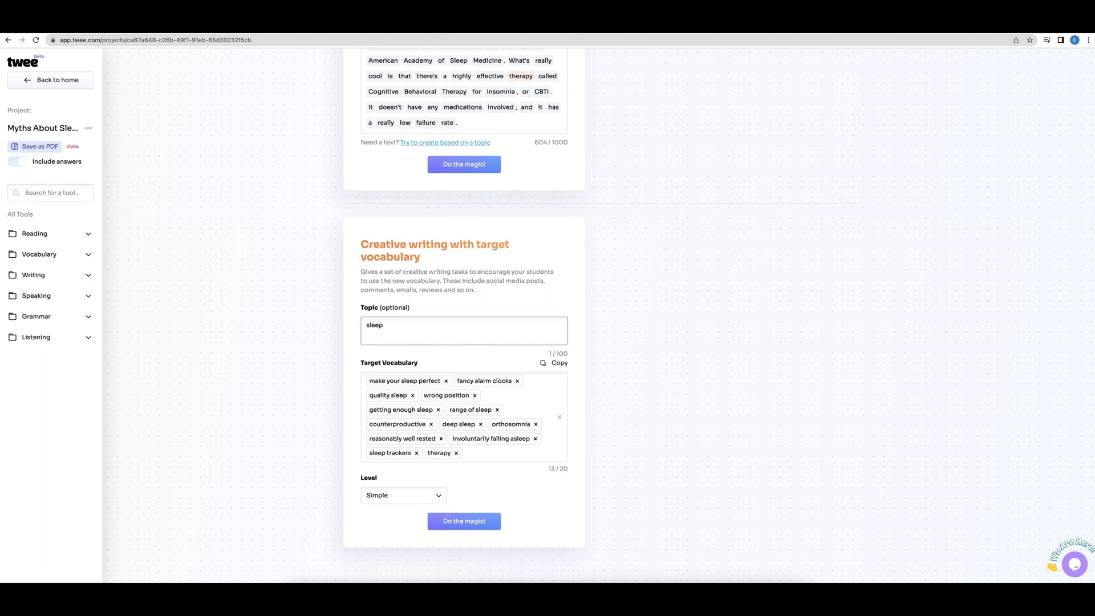
# Set the creative writing level to Advanced and generate the writing tasks.
pyautogui.scroll(-1, 450, 336)
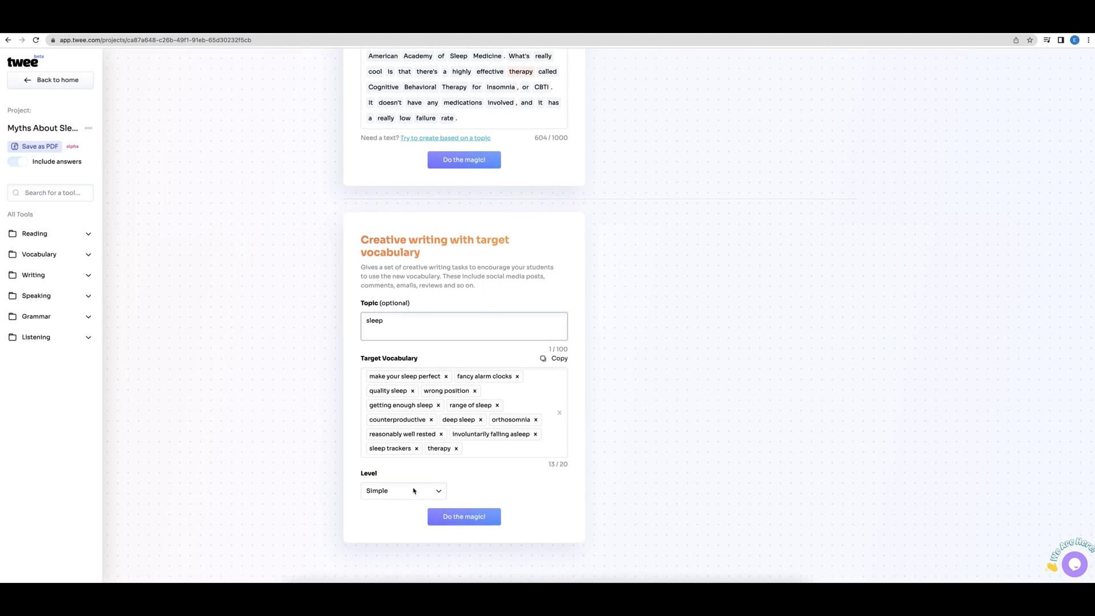
pyautogui.click(413, 490)
pyautogui.click(406, 501)
pyautogui.click(464, 519)
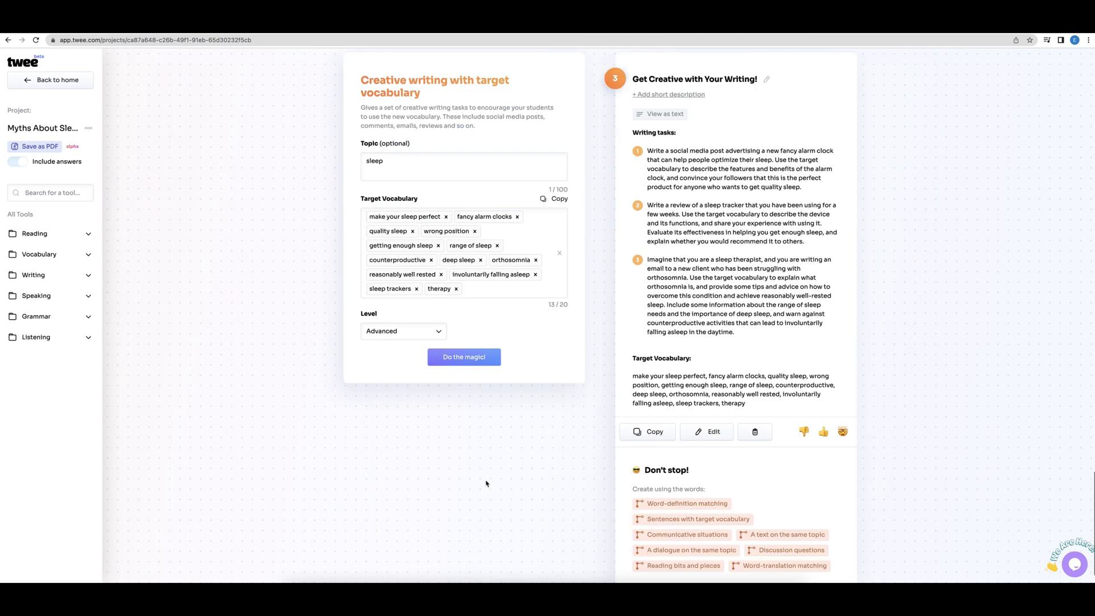
# Remove "therapy" and "sleep trackers" from the creative writing task's target vocabulary.
pyautogui.click(457, 289)
pyautogui.click(416, 289)
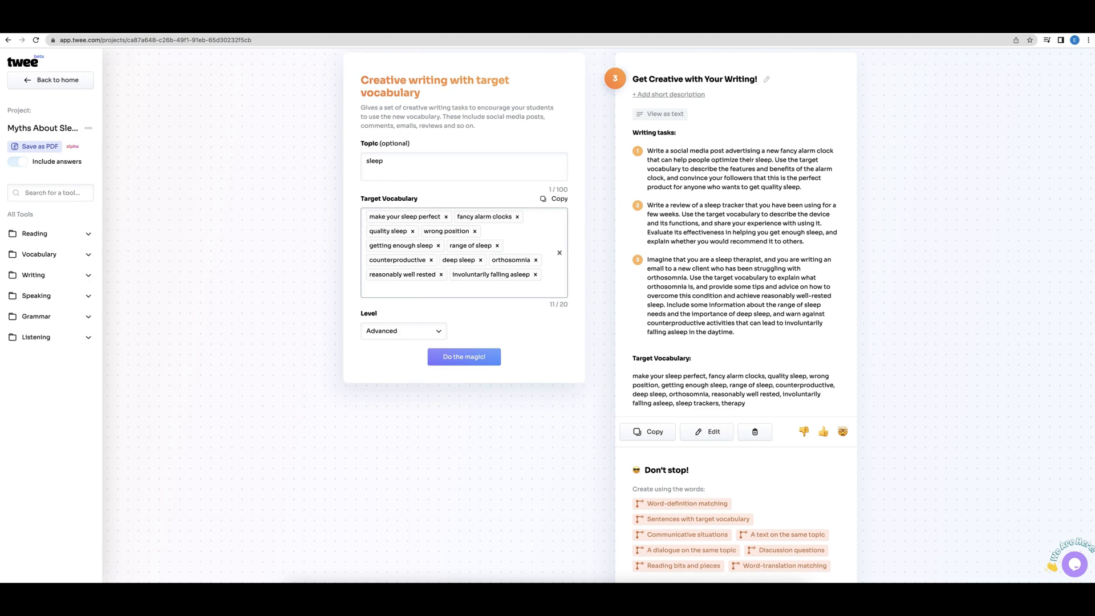
pyautogui.click(417, 294)
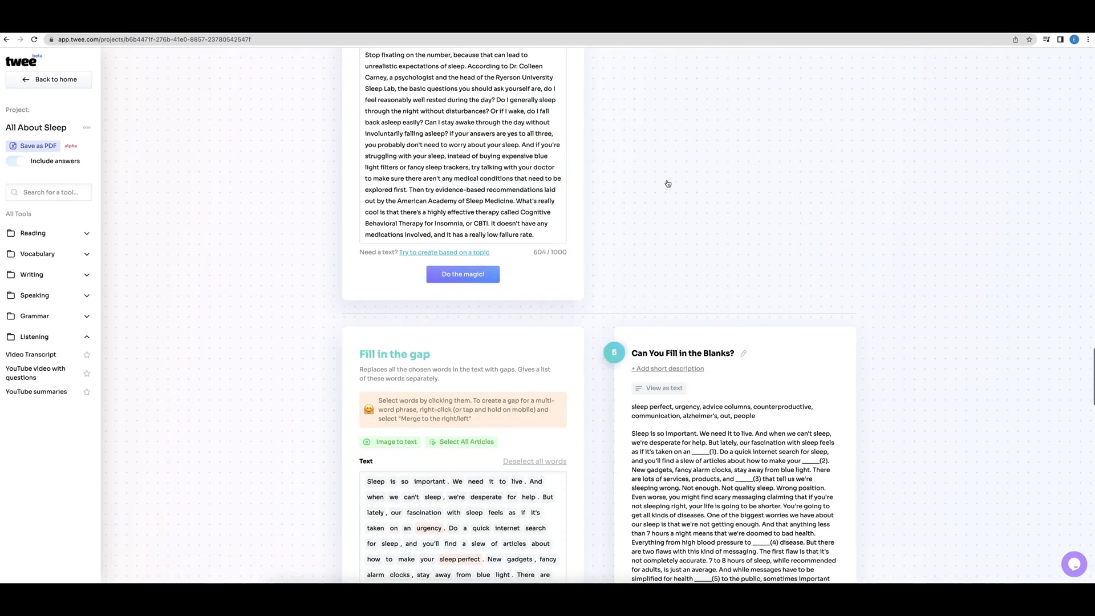
# Hide the video transcript exercise in the print version of the All About Sleep project.
pyautogui.scroll(1, 668, 183)
pyautogui.scroll(15, 667, 183)
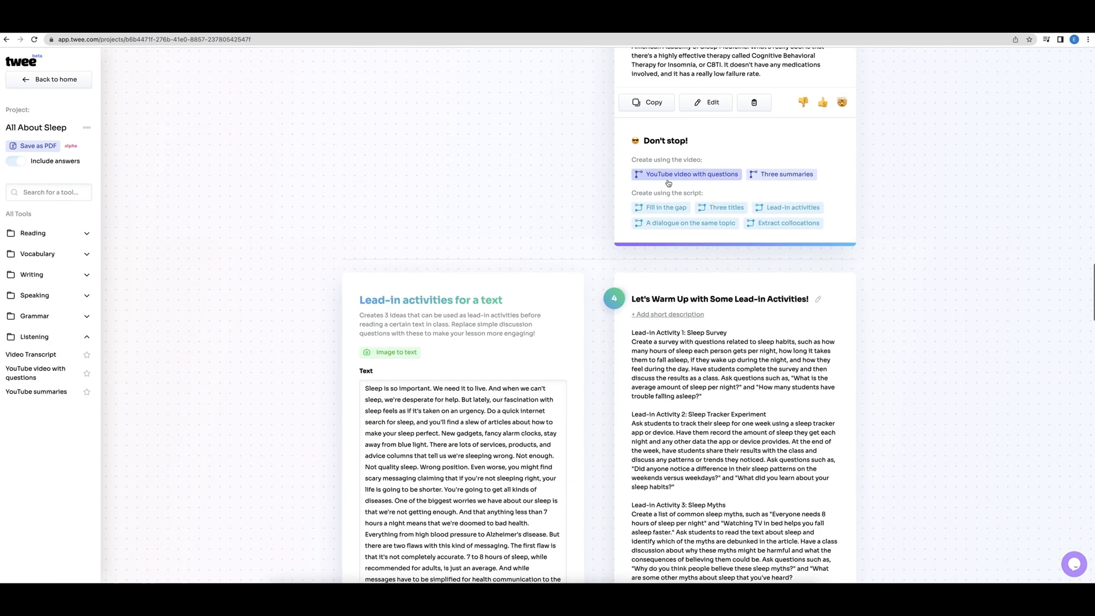
pyautogui.scroll(6, 669, 183)
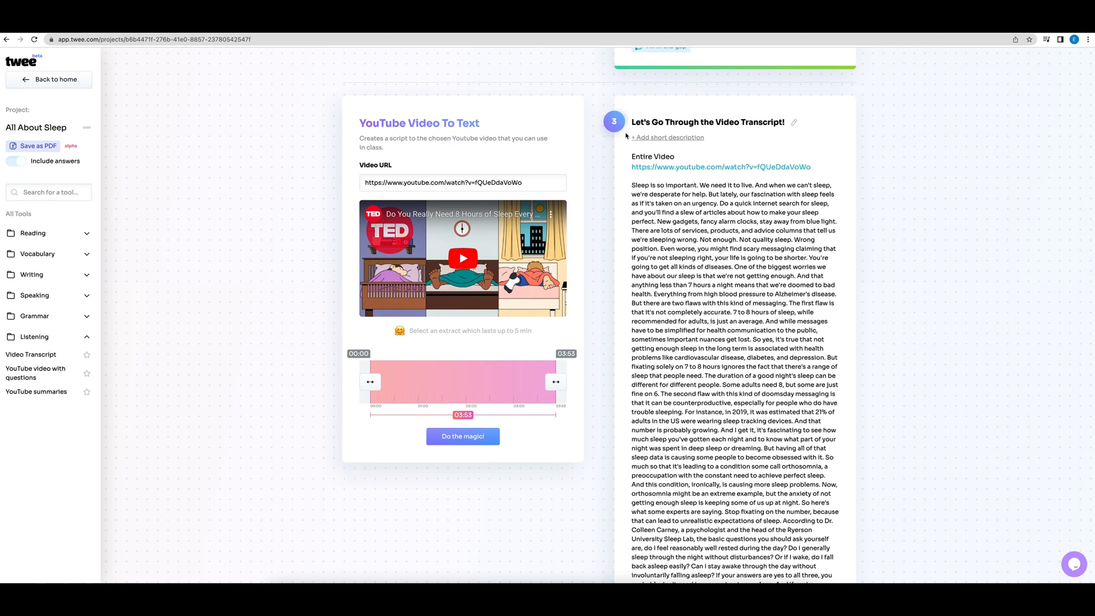
pyautogui.moveTo(618, 121)
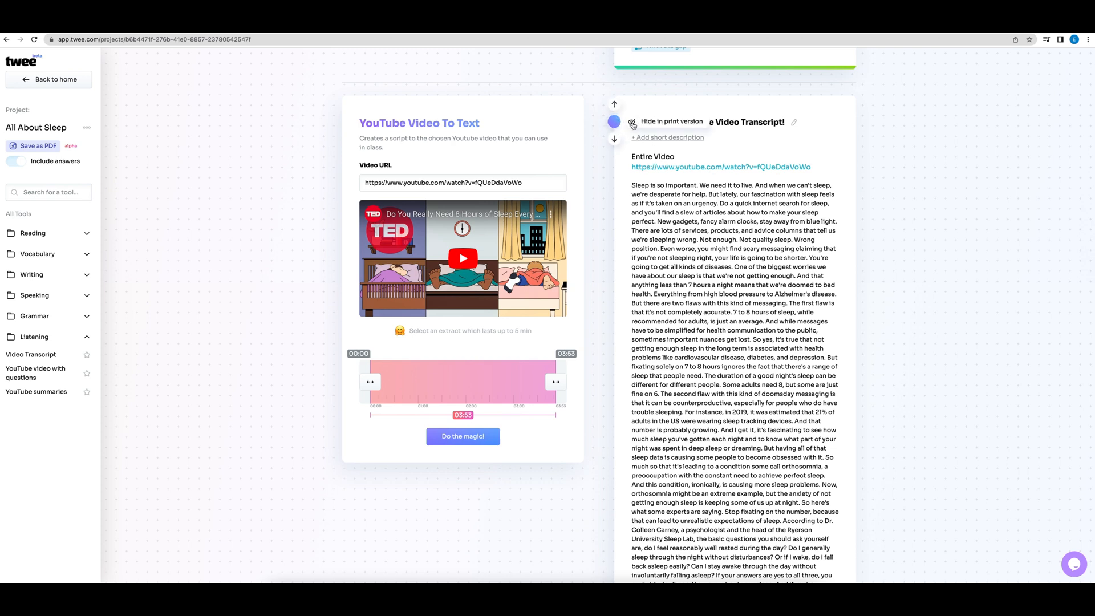
pyautogui.click(632, 123)
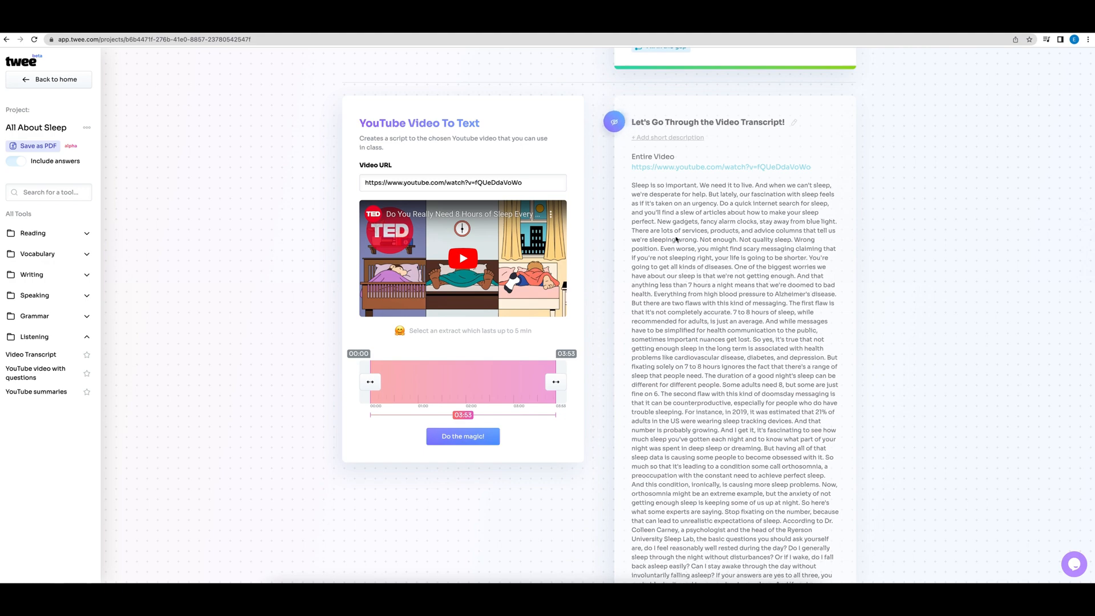
# Move the lead-in activities exercise up to first place in the All About Sleep lesson.
pyautogui.scroll(-6, 679, 278)
pyautogui.scroll(-5, 679, 277)
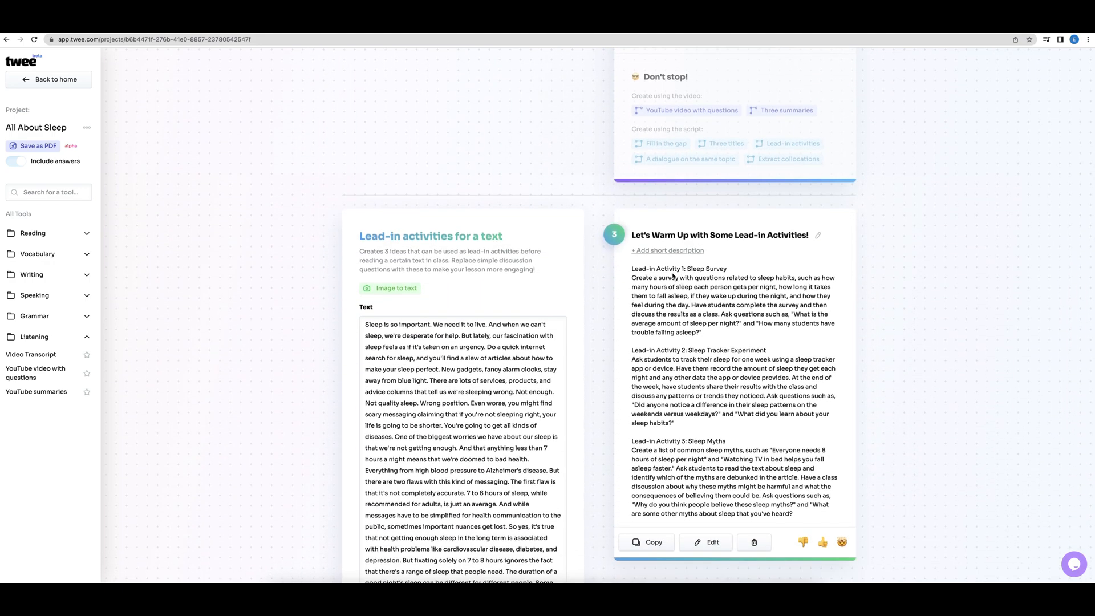
pyautogui.moveTo(616, 220)
pyautogui.click(615, 218)
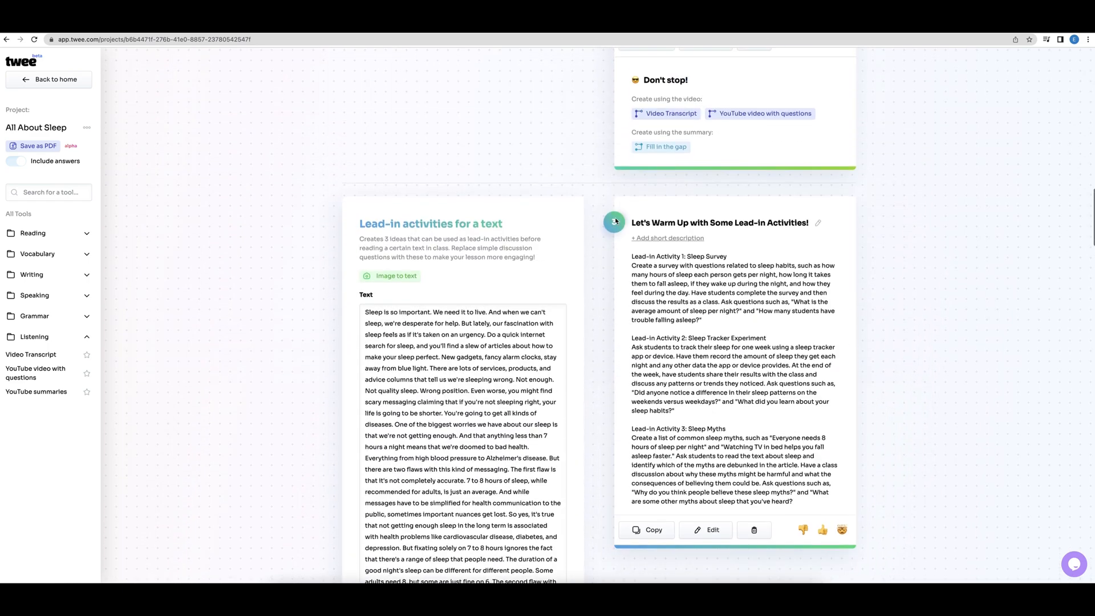
pyautogui.moveTo(616, 251)
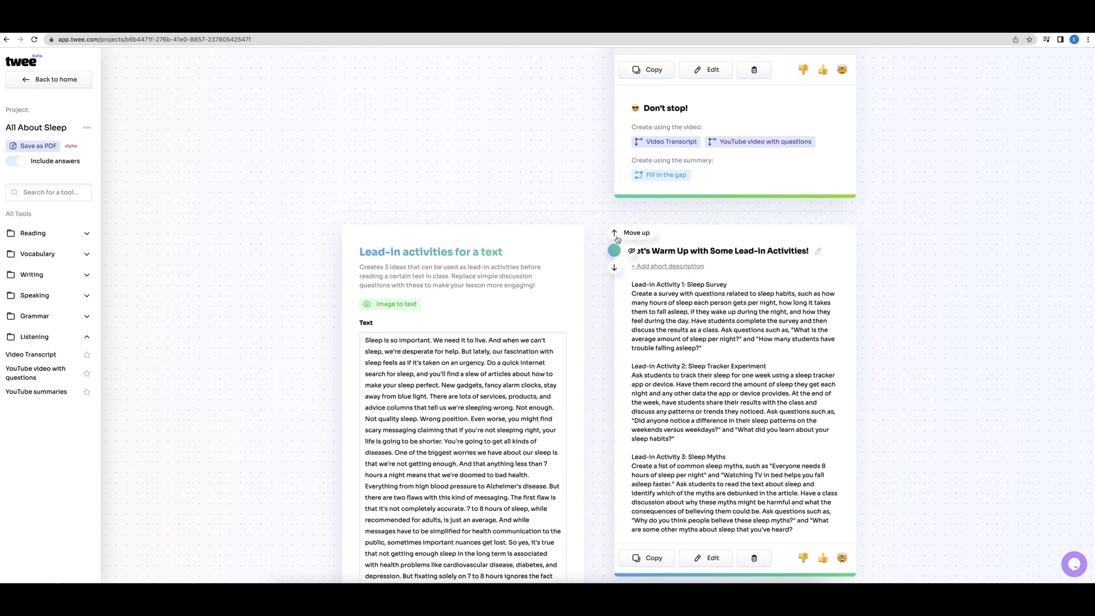
pyautogui.click(616, 235)
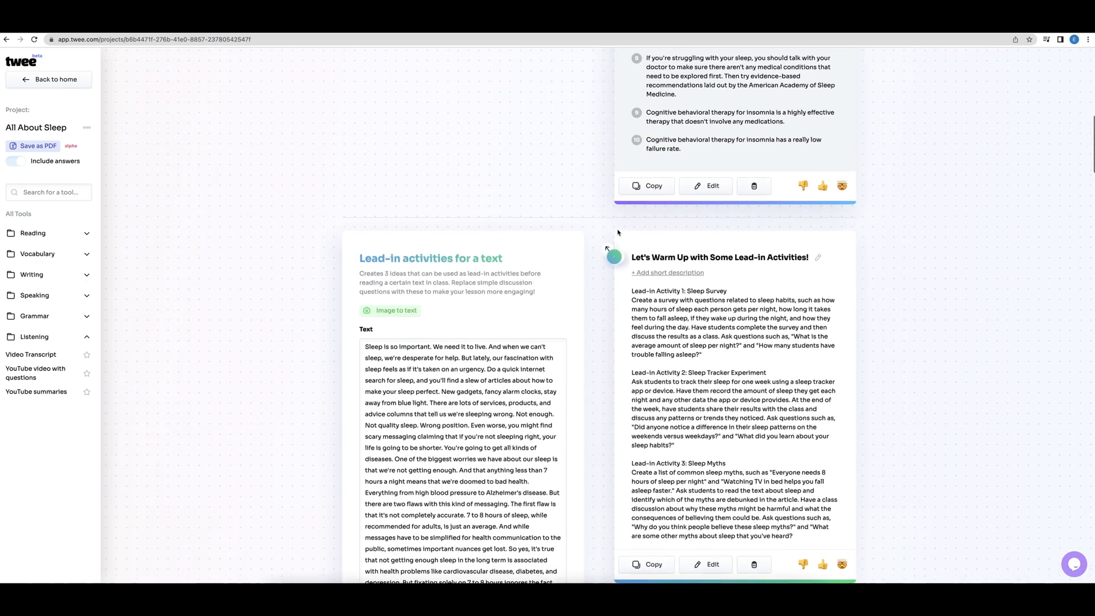
pyautogui.click(616, 249)
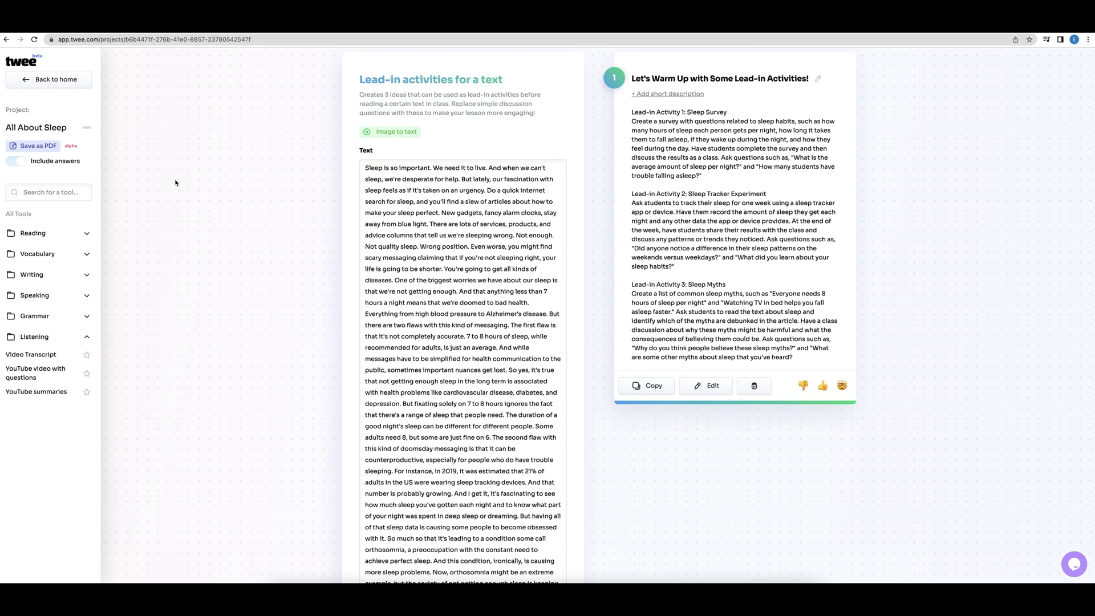
# Save the All About Sleep lesson as a PDF and open the file to review its pages.
pyautogui.click(33, 149)
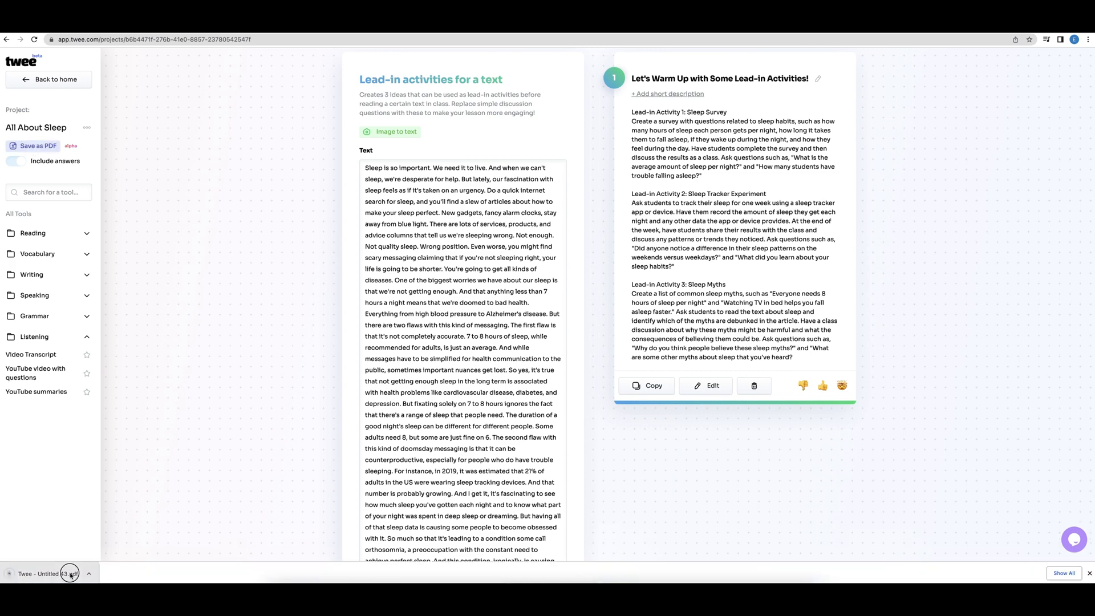
pyautogui.click(69, 572)
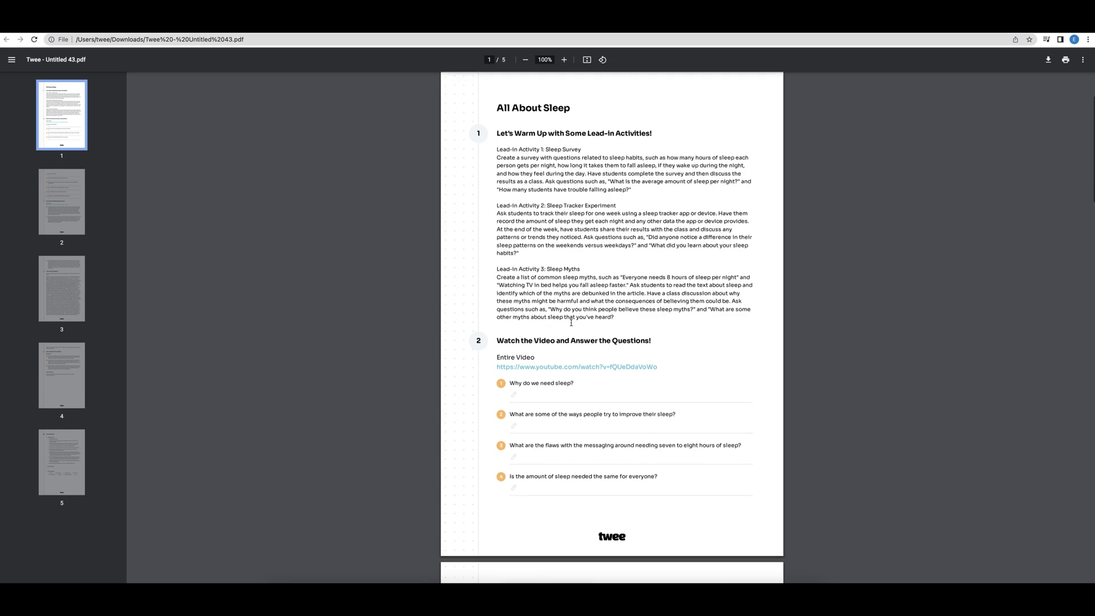
pyautogui.scroll(-5, 577, 318)
pyautogui.scroll(-5, 571, 322)
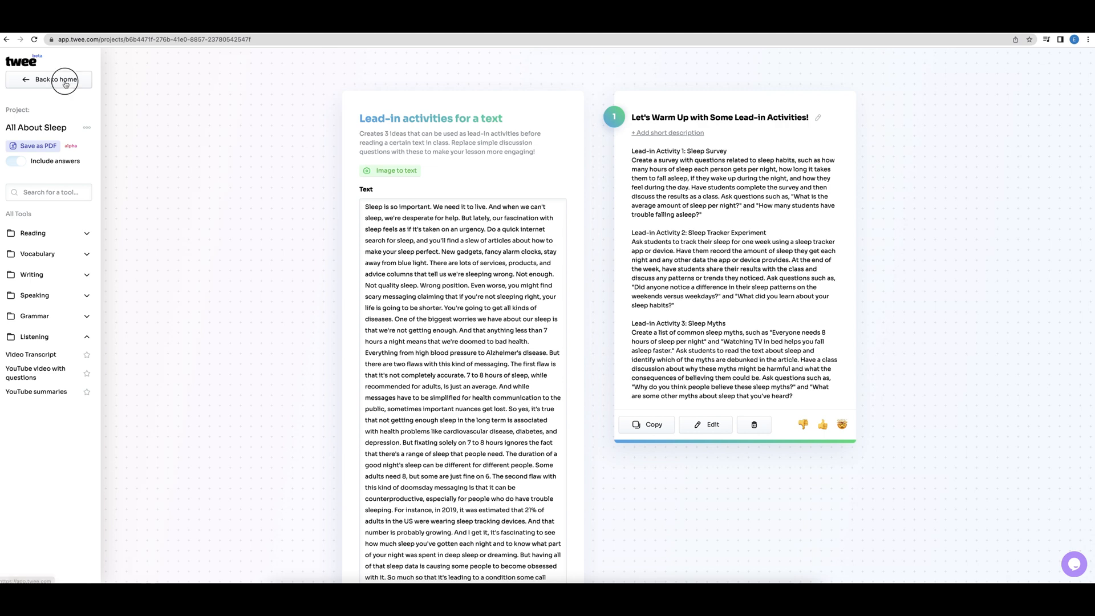
# Leave the sleep lesson, create a new project and start it with the Create a text on a certain topic tool.
pyautogui.click(65, 81)
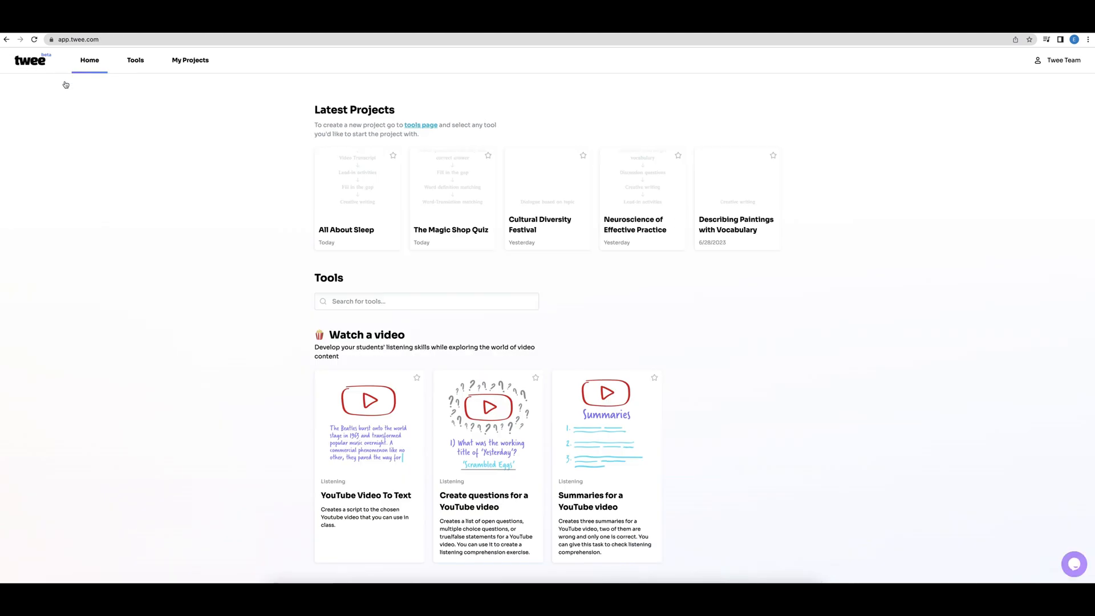
pyautogui.click(206, 60)
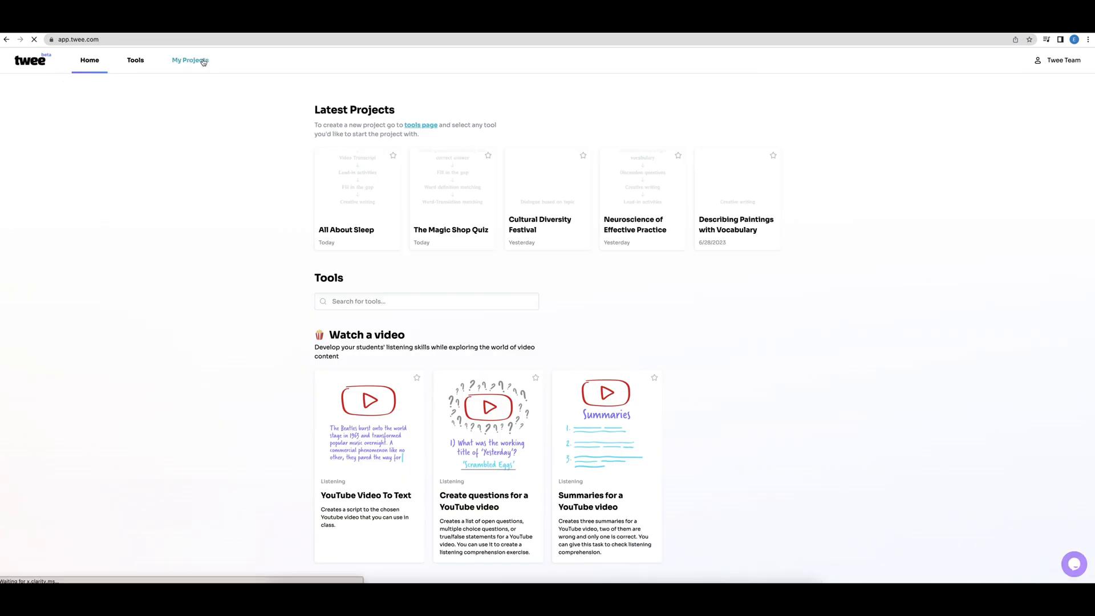
pyautogui.click(408, 257)
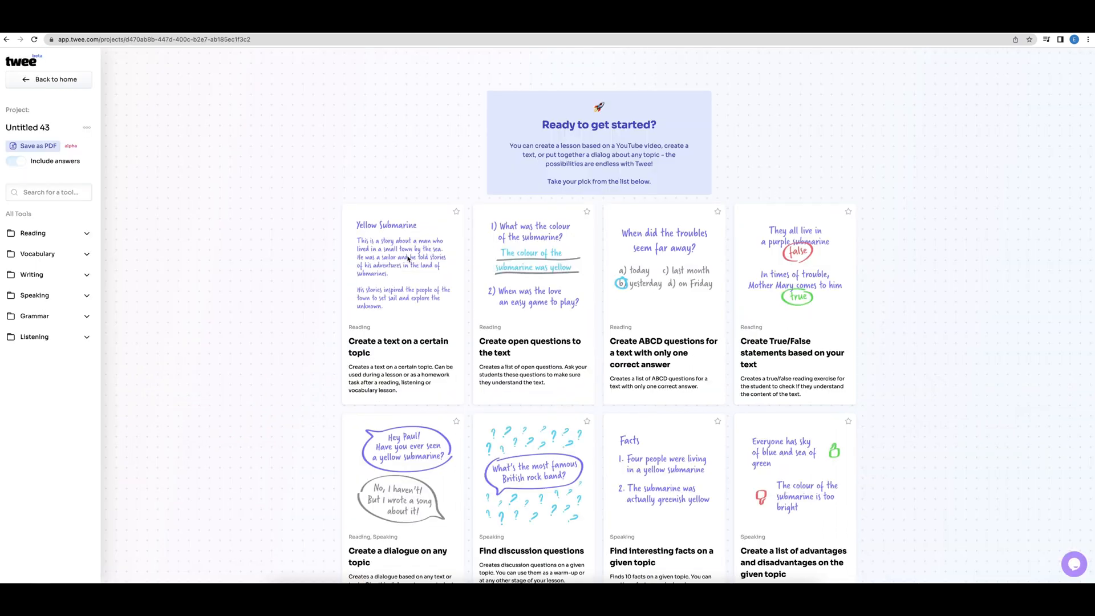
pyautogui.click(426, 349)
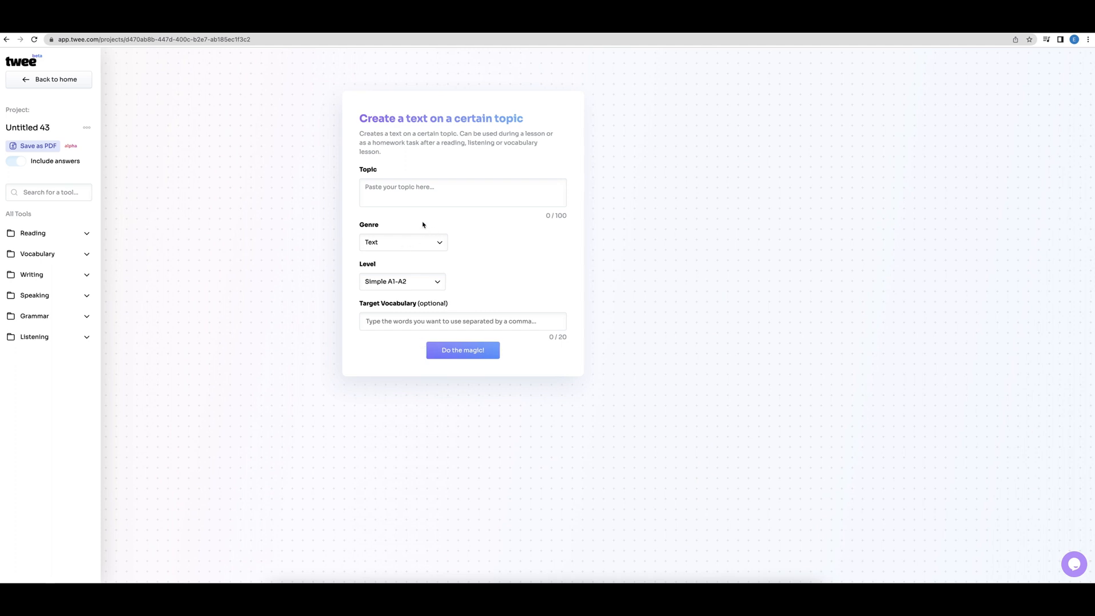
# Generate a text on "diversity and equality in the workplace" with genre Text and level Intermediate B1-B2.
pyautogui.click(399, 191)
pyautogui.write('diver')
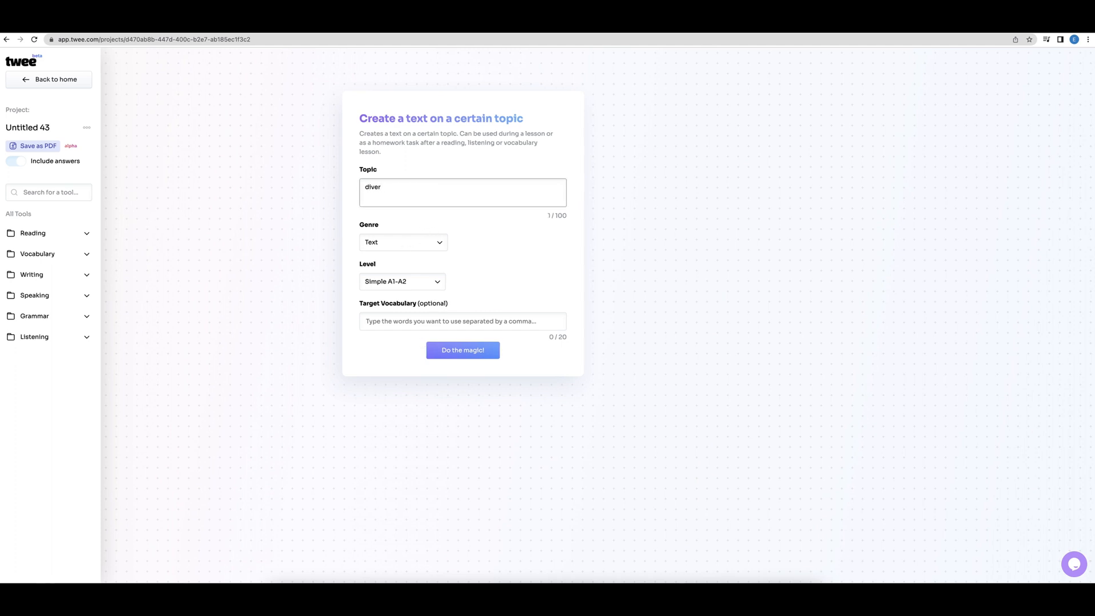
pyautogui.write('sity and equality in the workplace')
pyautogui.click(405, 248)
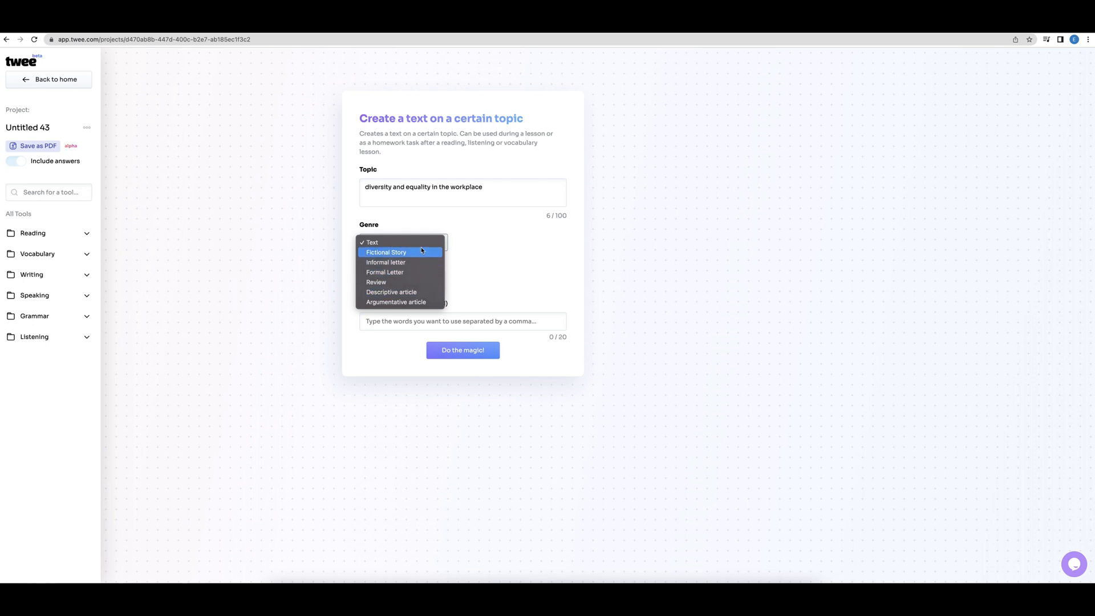
pyautogui.click(399, 242)
pyautogui.click(414, 285)
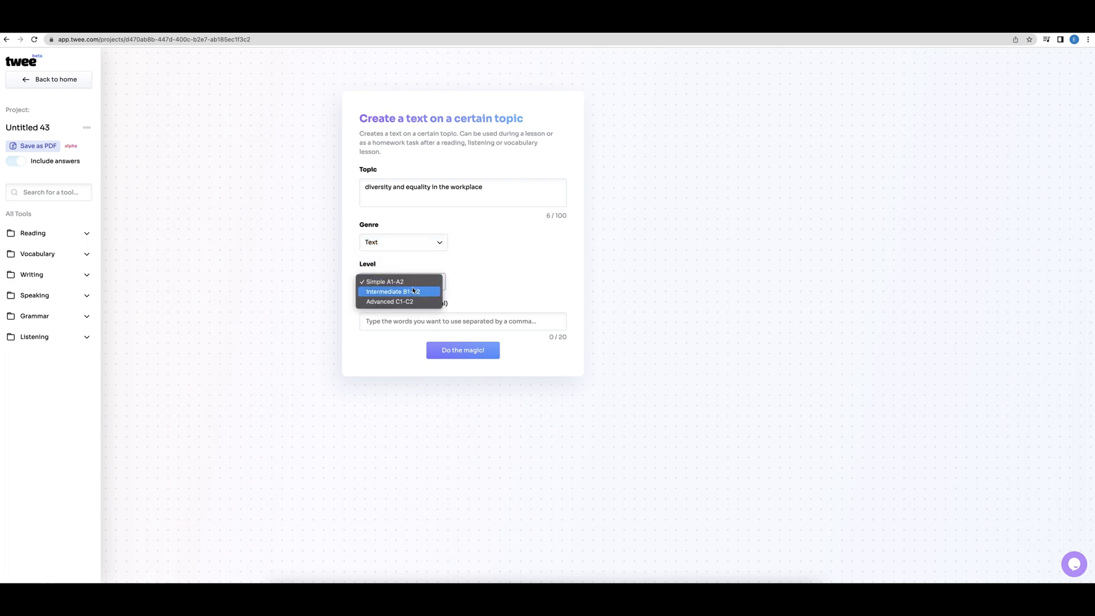
pyautogui.click(414, 292)
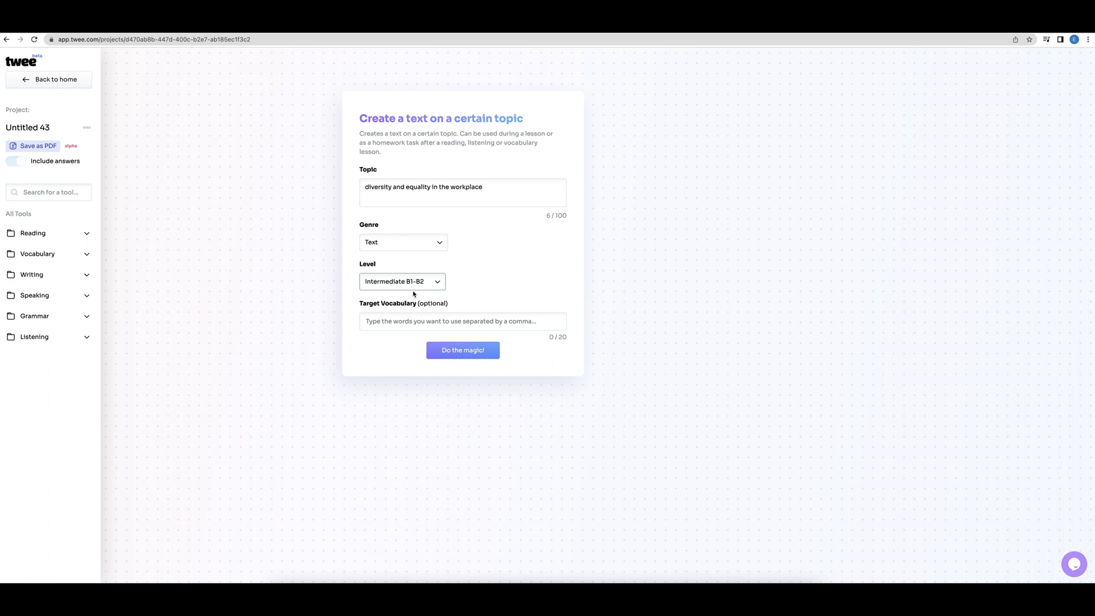
pyautogui.click(468, 351)
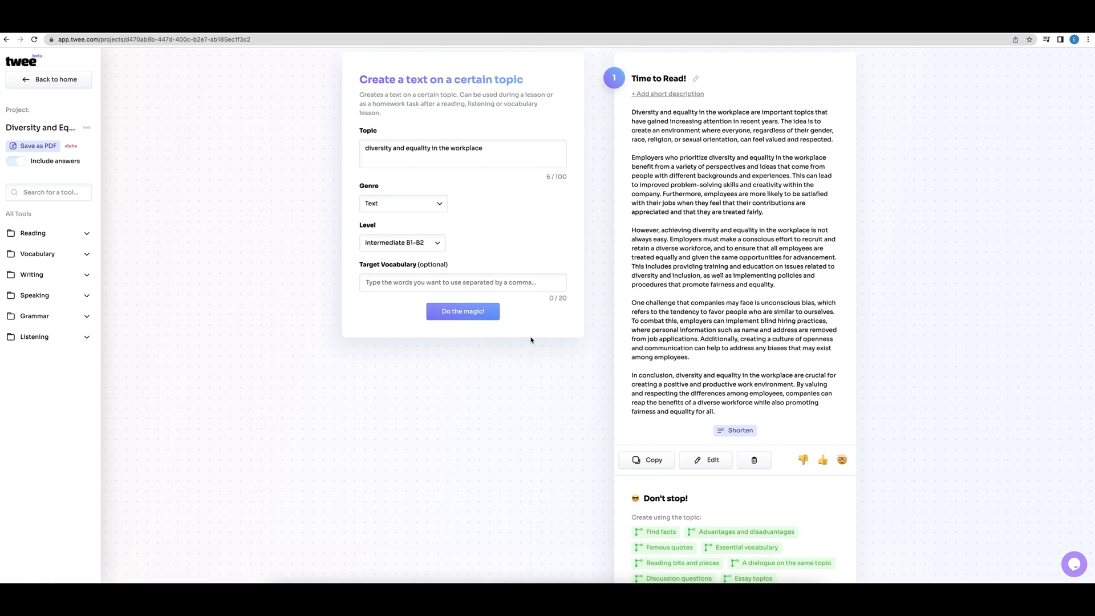
# Create a Three titles exercise from the generated diversity and equality text.
pyautogui.scroll(-5, 530, 340)
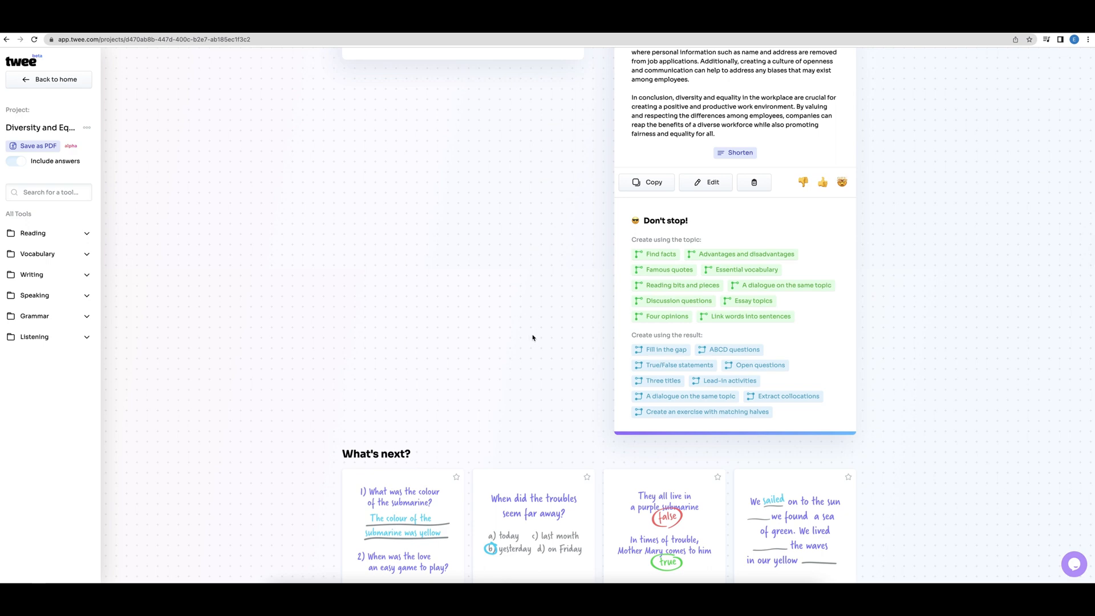
pyautogui.click(659, 383)
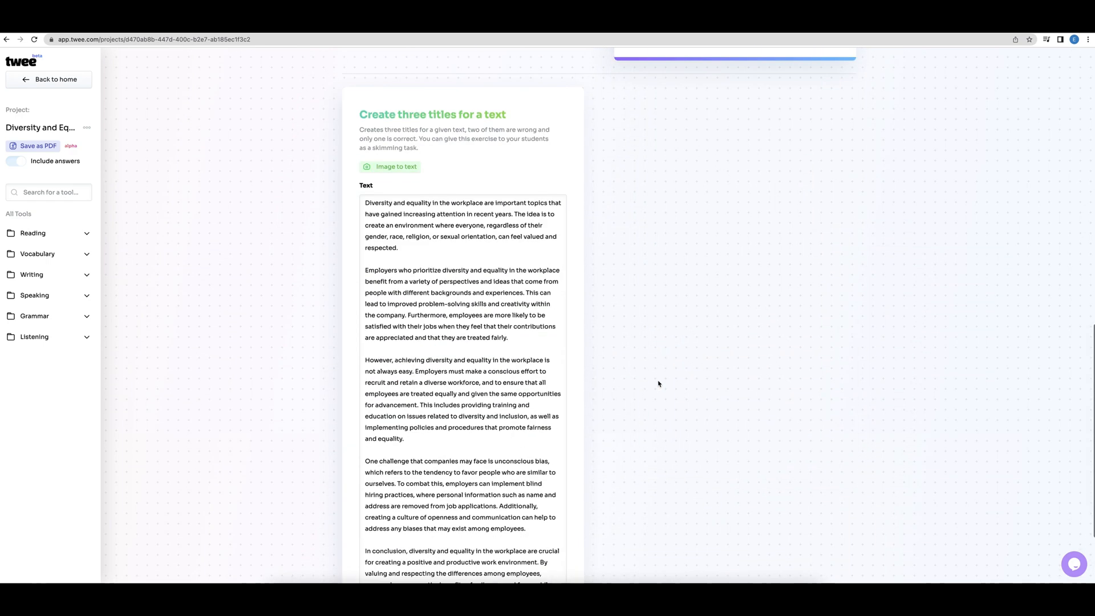
pyautogui.scroll(-2, 598, 384)
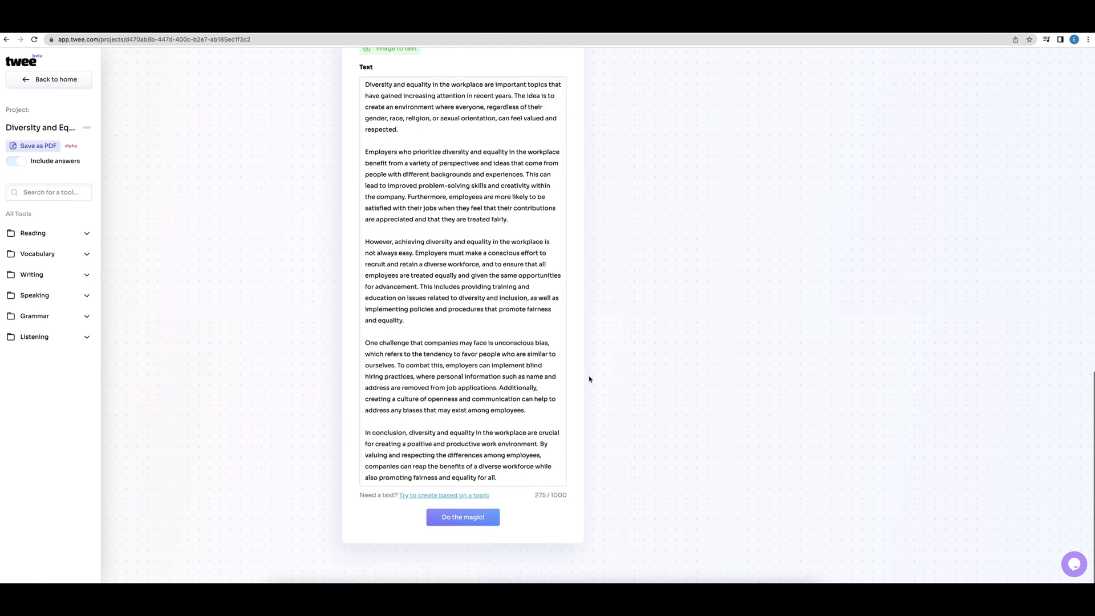
pyautogui.scroll(1, 590, 380)
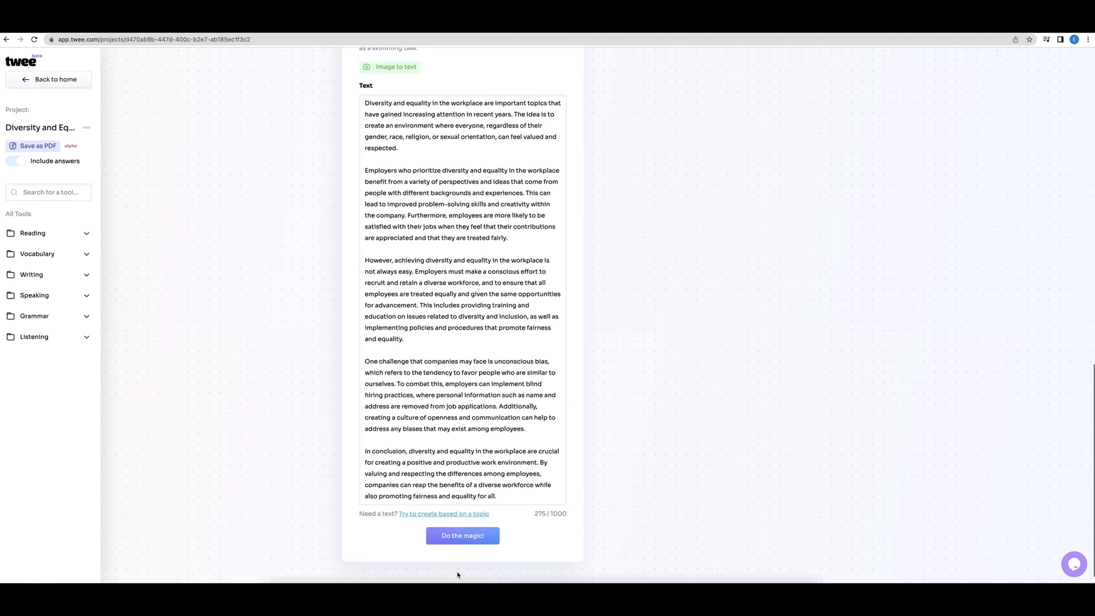
pyautogui.click(471, 536)
pyautogui.scroll(2, 668, 241)
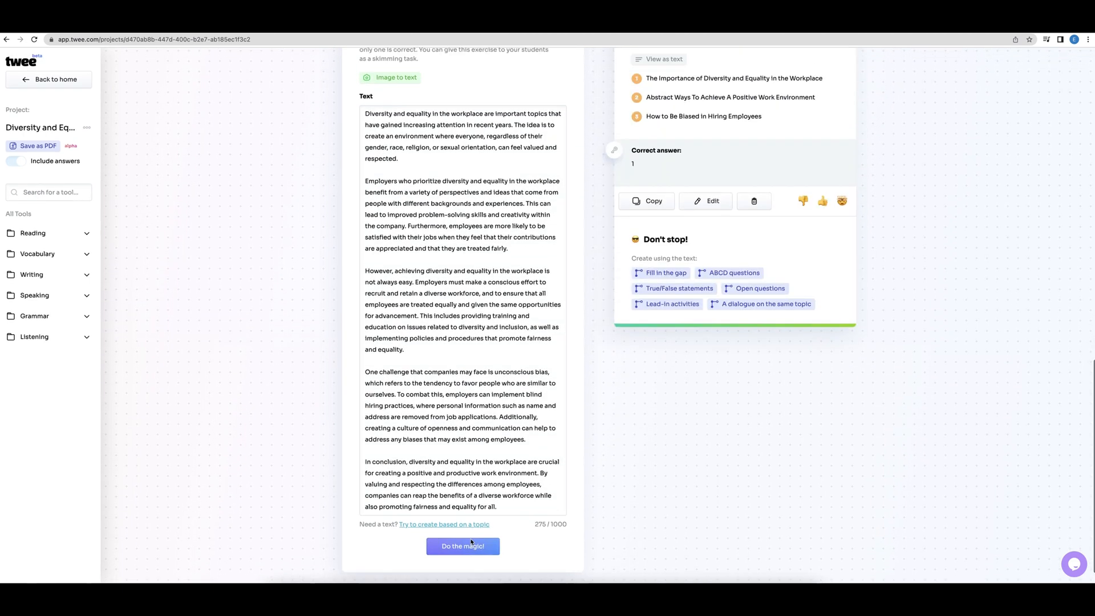
# Create a True/False statements exercise based on the diversity and equality text.
pyautogui.scroll(6, 669, 241)
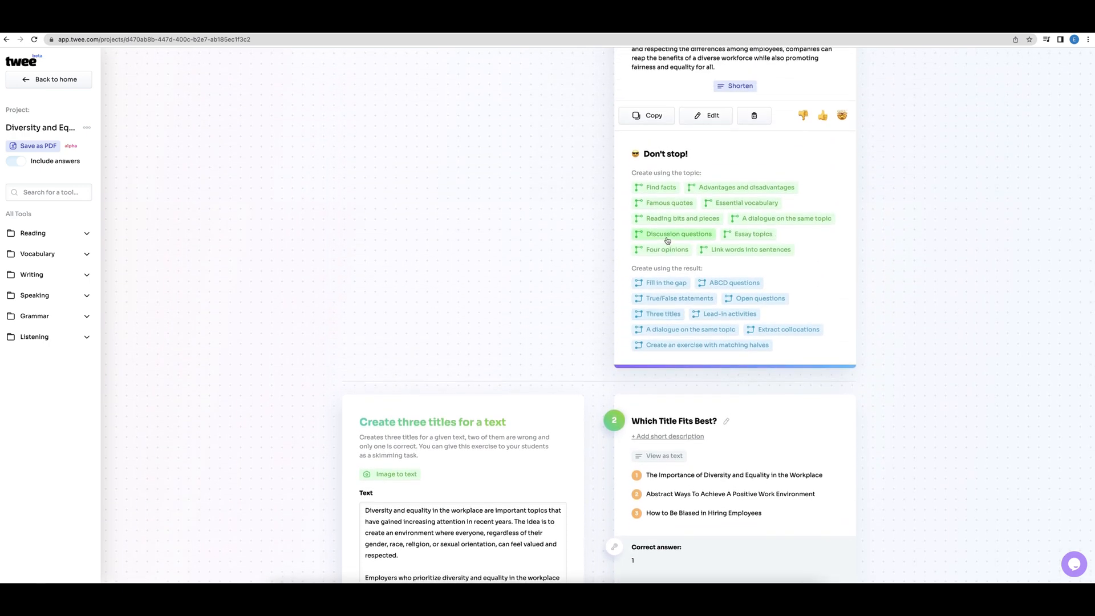
pyautogui.click(698, 300)
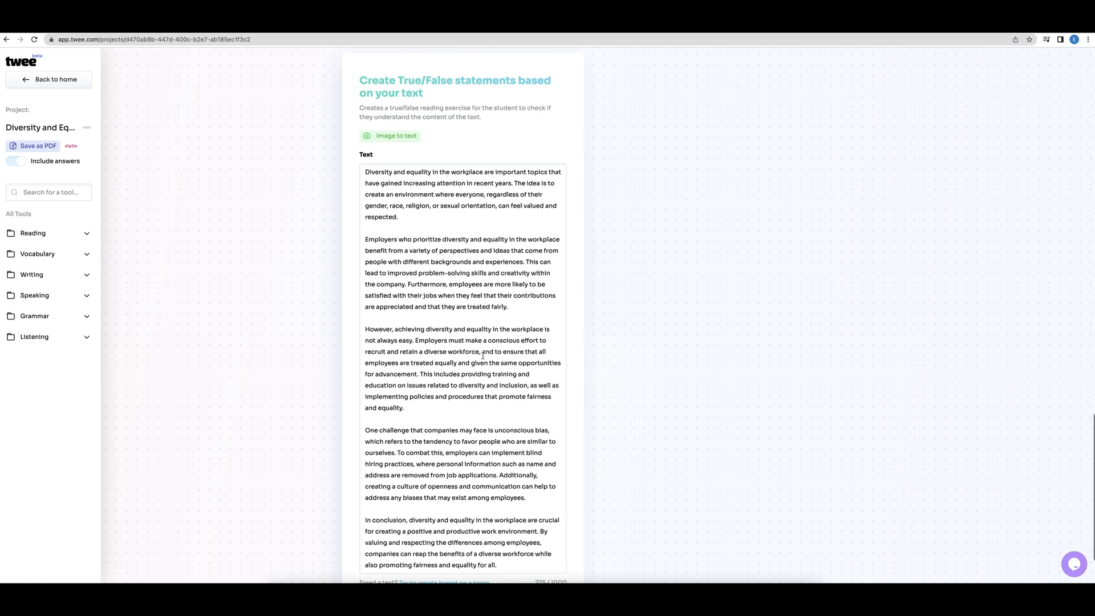
pyautogui.scroll(-3, 485, 357)
pyautogui.click(478, 520)
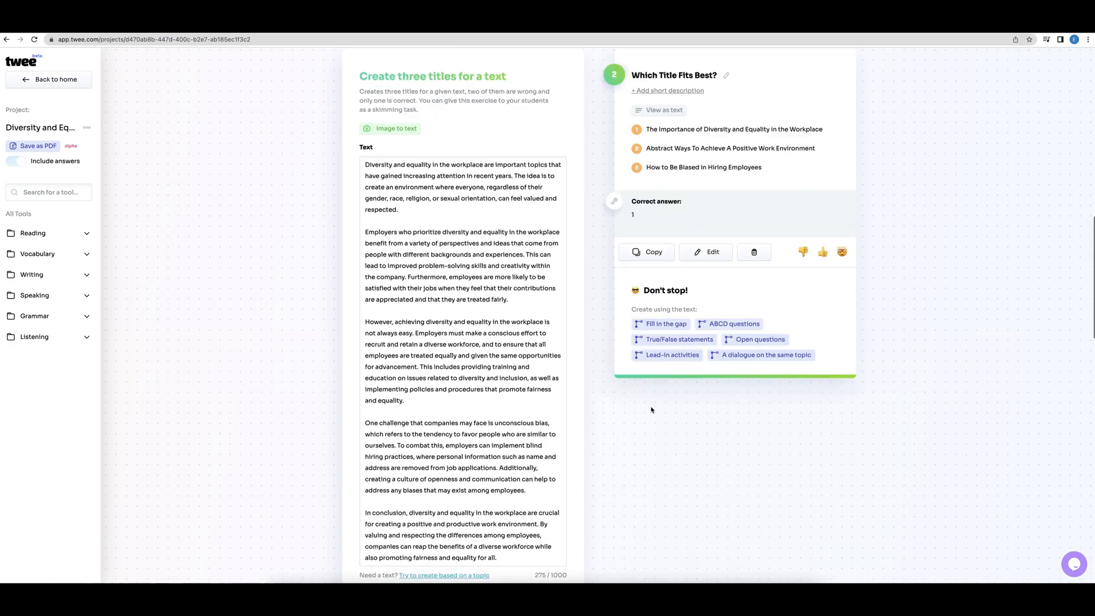
# Extract collocations from the text for attention, environment, problem-solving, satisfied, conscious, fairness, creating, openness and equality.
pyautogui.scroll(8, 652, 409)
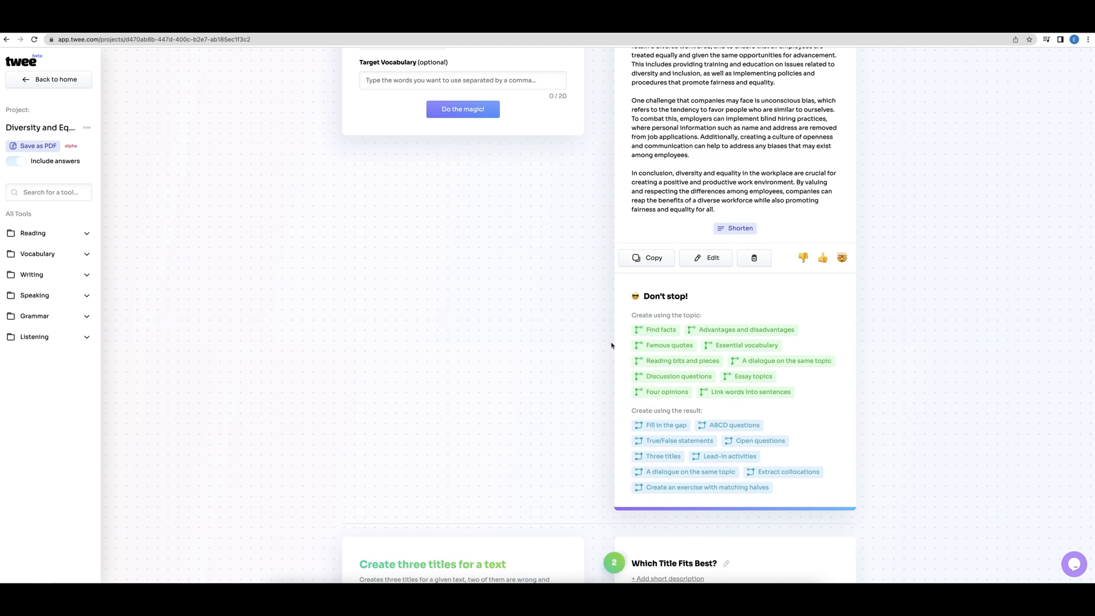
pyautogui.click(792, 472)
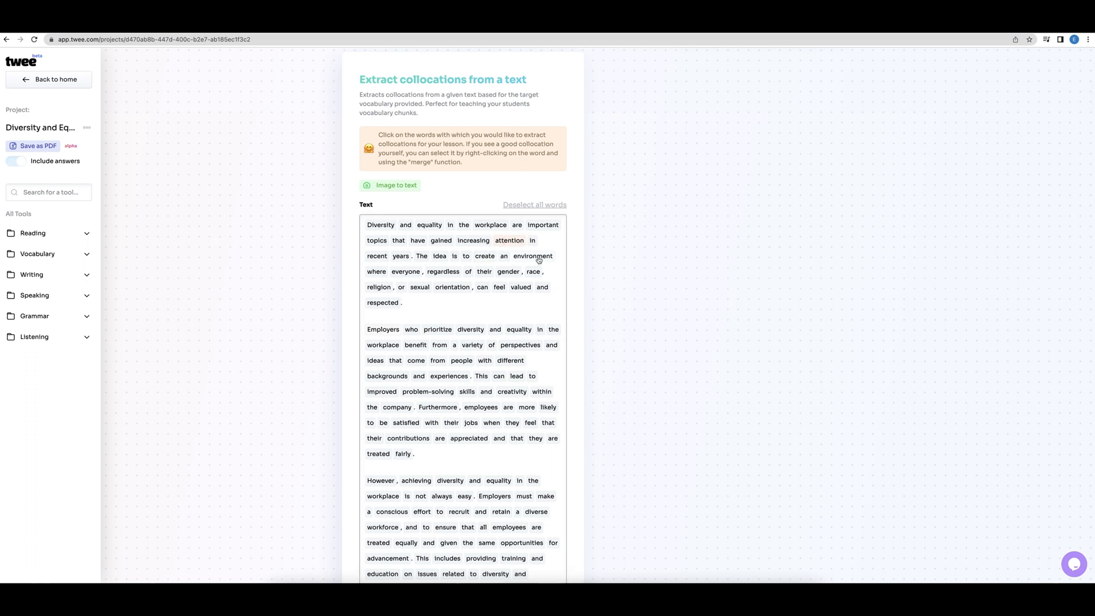
pyautogui.scroll(-6, 489, 467)
pyautogui.click(489, 453)
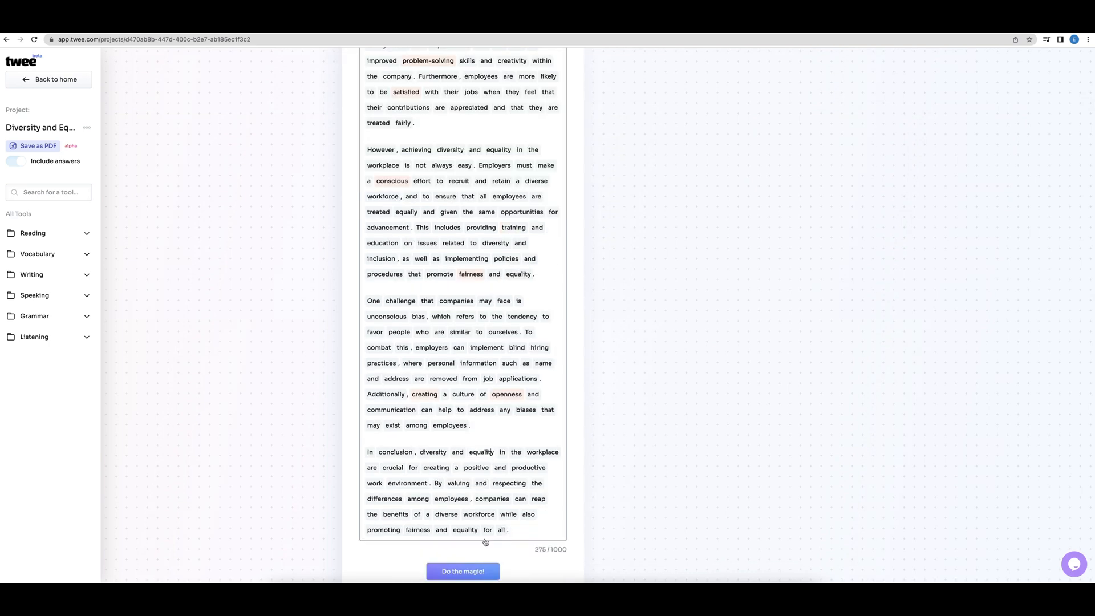
pyautogui.click(484, 570)
pyautogui.scroll(-1, 638, 443)
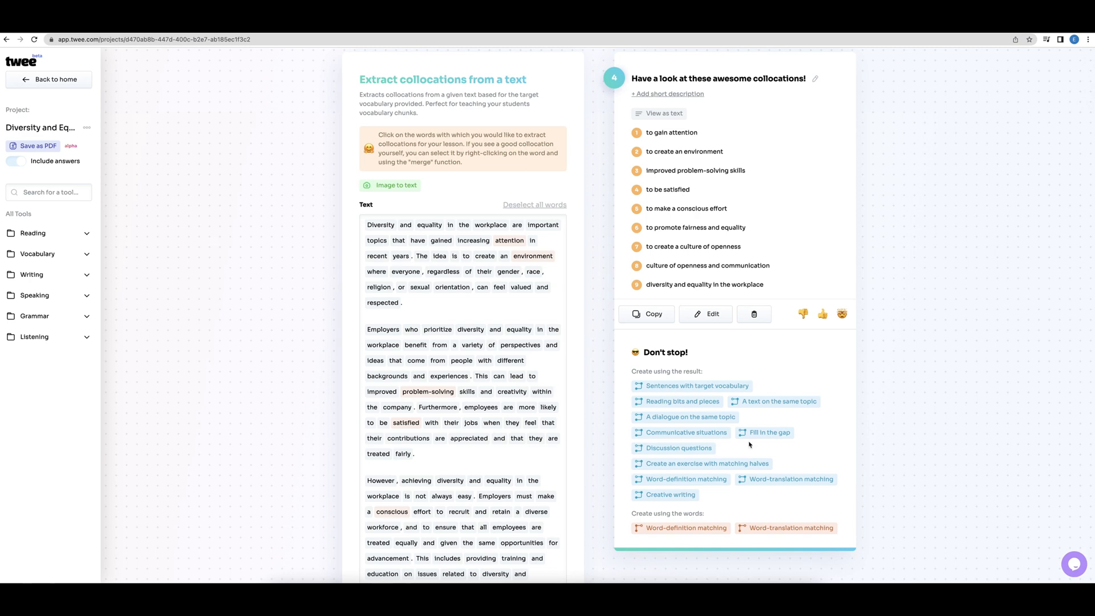
# Shorten the last two collocations to "culture of openness" and "equality in the workplace" and save the list.
pyautogui.click(703, 316)
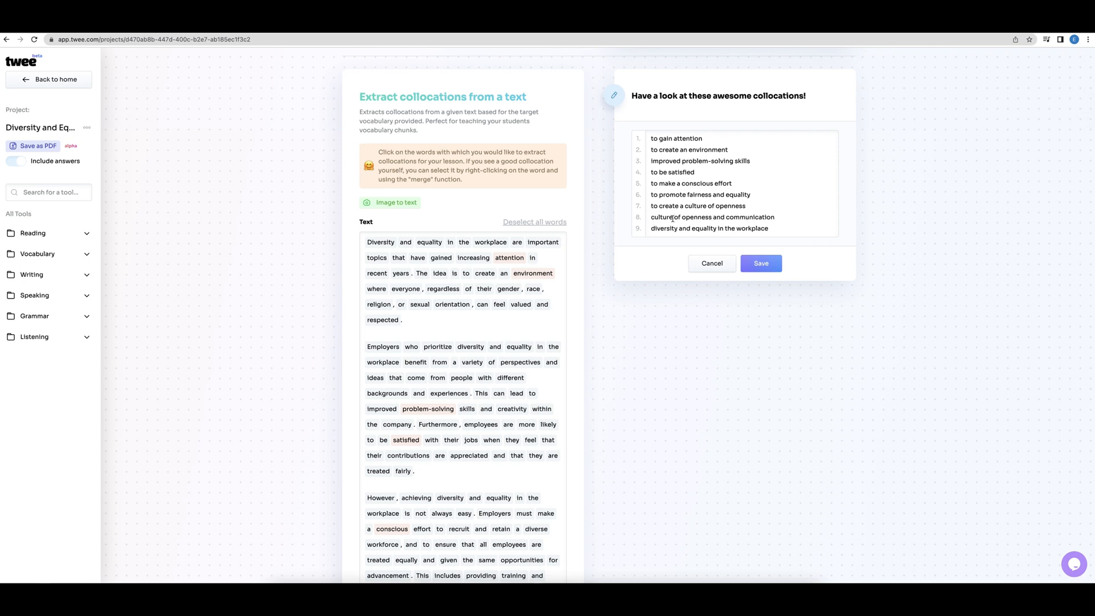
pyautogui.moveTo(712, 218); pyautogui.dragTo(782, 217)
pyautogui.press('BackSpace')
pyautogui.moveTo(692, 228); pyautogui.dragTo(646, 229)
pyautogui.press('BackSpace')
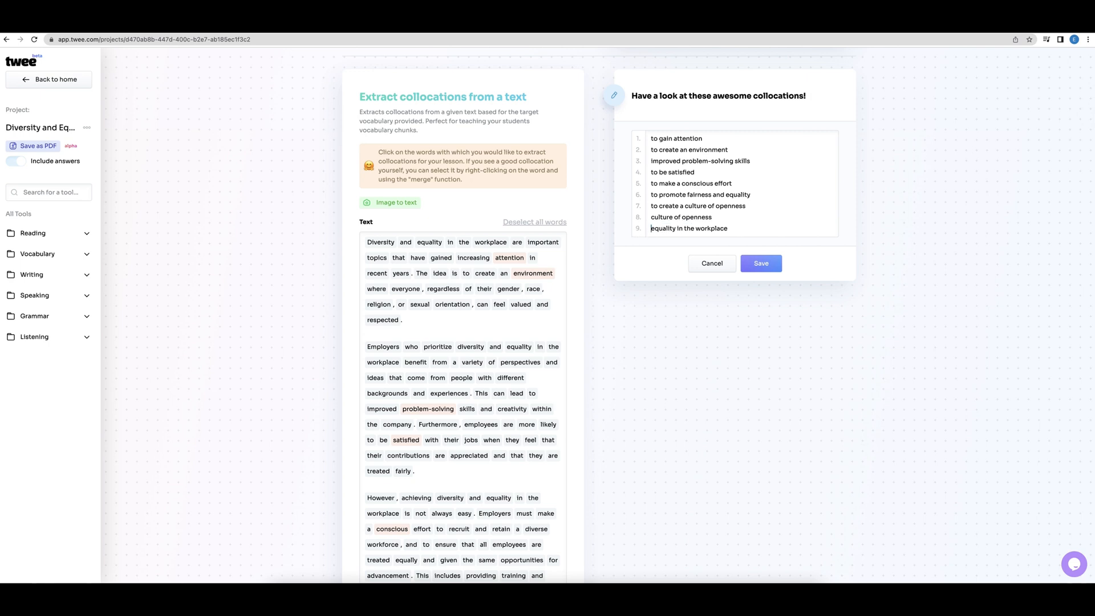
pyautogui.click(759, 263)
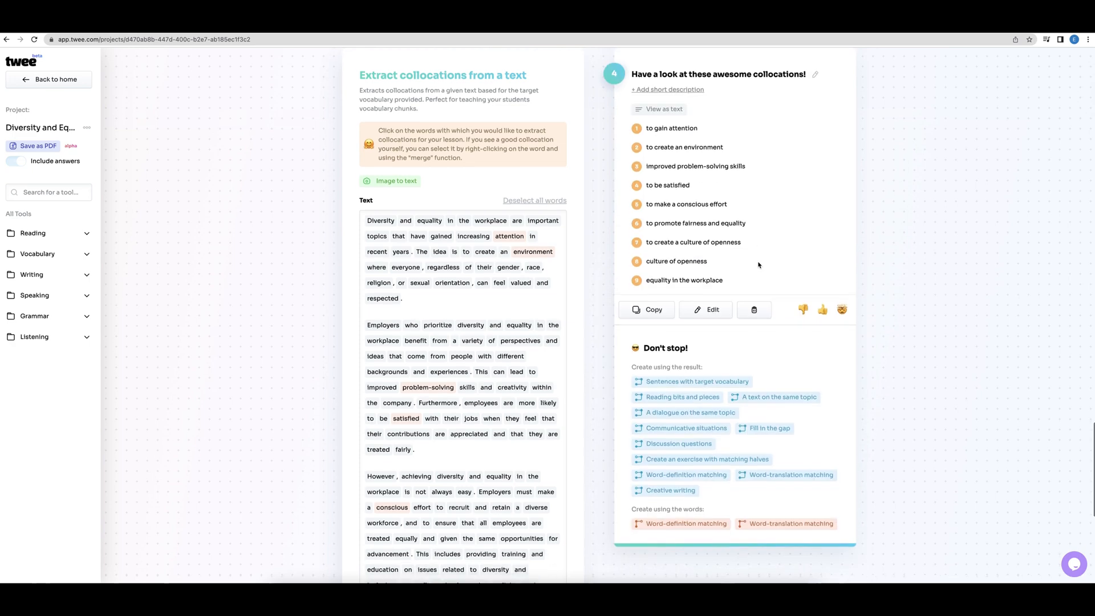
# Create a word-definition matching exercise from the edited collocations.
pyautogui.scroll(-4, 759, 264)
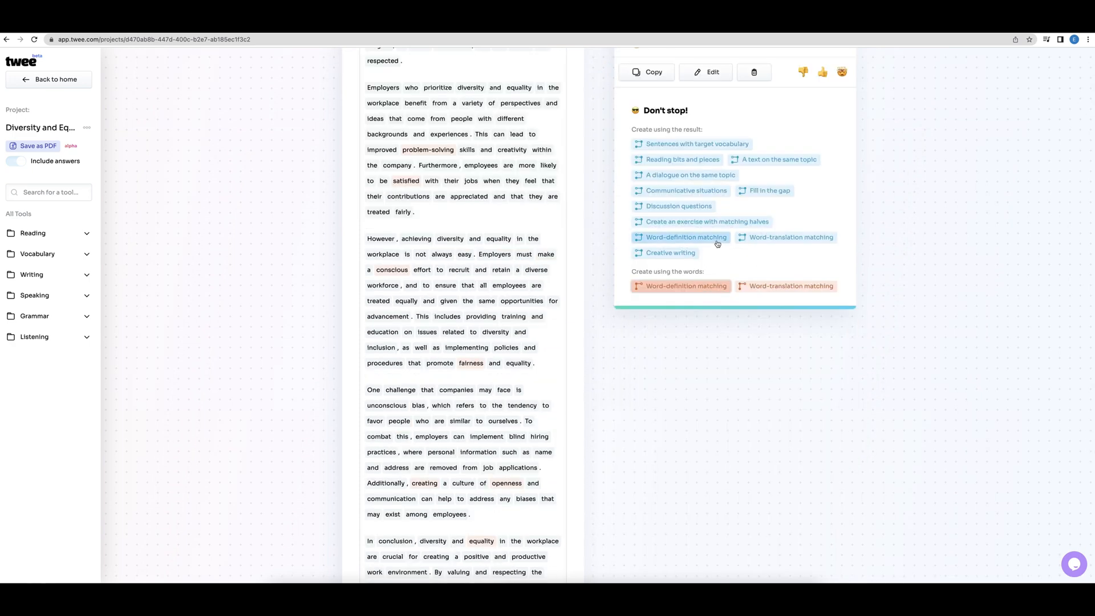
pyautogui.click(717, 244)
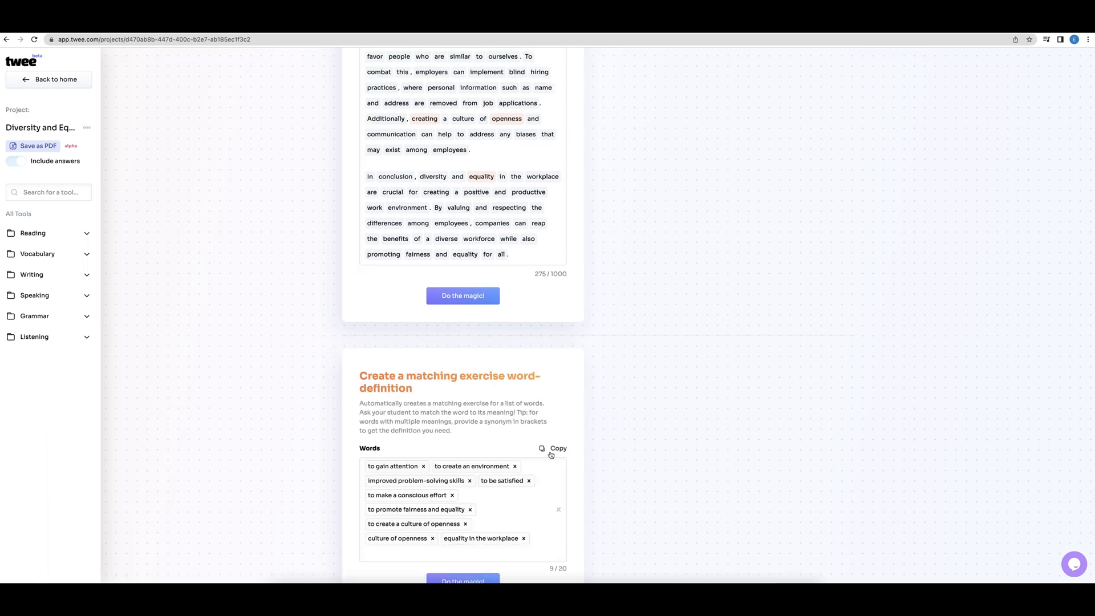
pyautogui.click(463, 517)
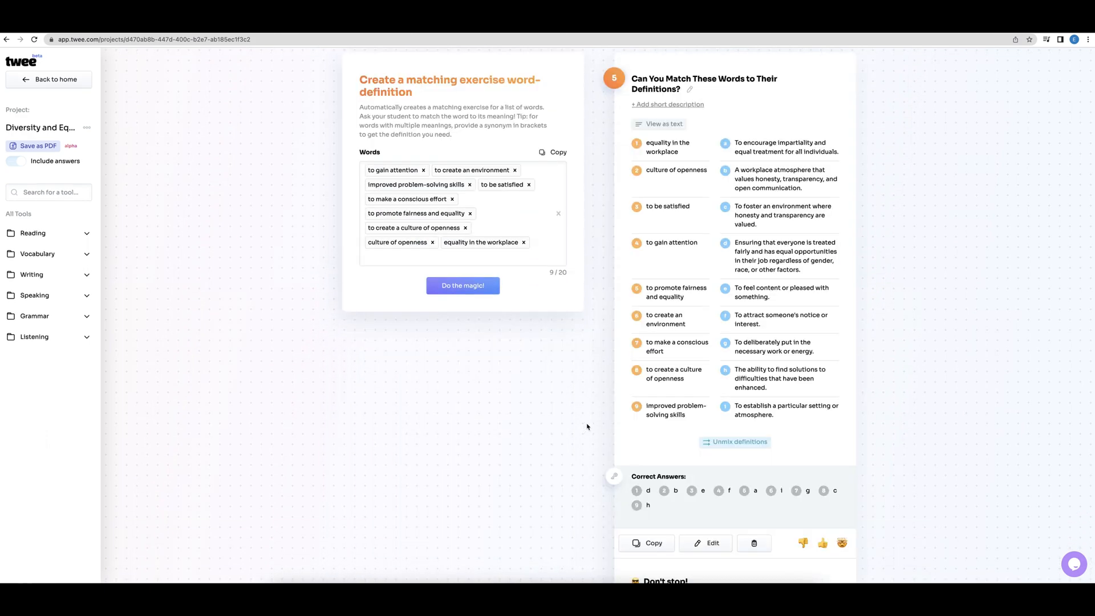
# Check the matching exercise with unmixed definitions and as plain text, restoring the mixed fancy view.
pyautogui.click(730, 443)
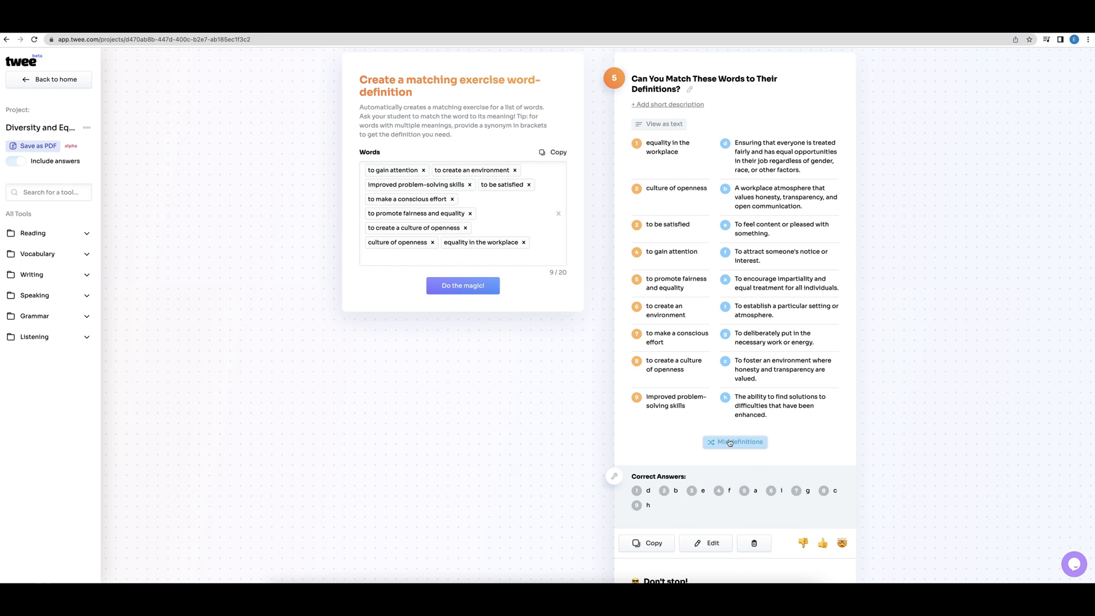
pyautogui.click(729, 442)
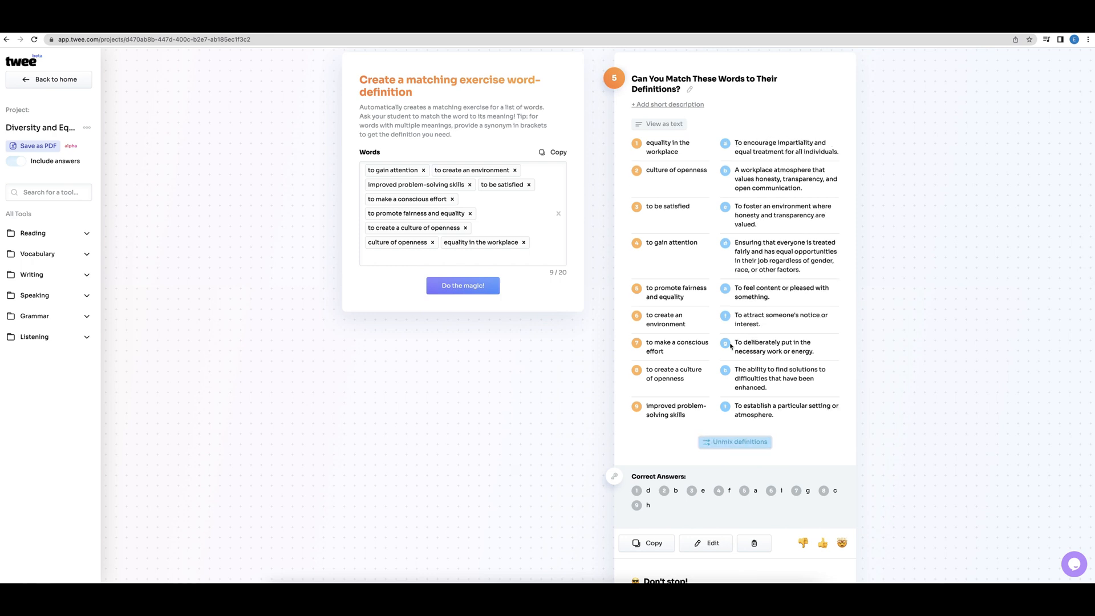
pyautogui.click(678, 127)
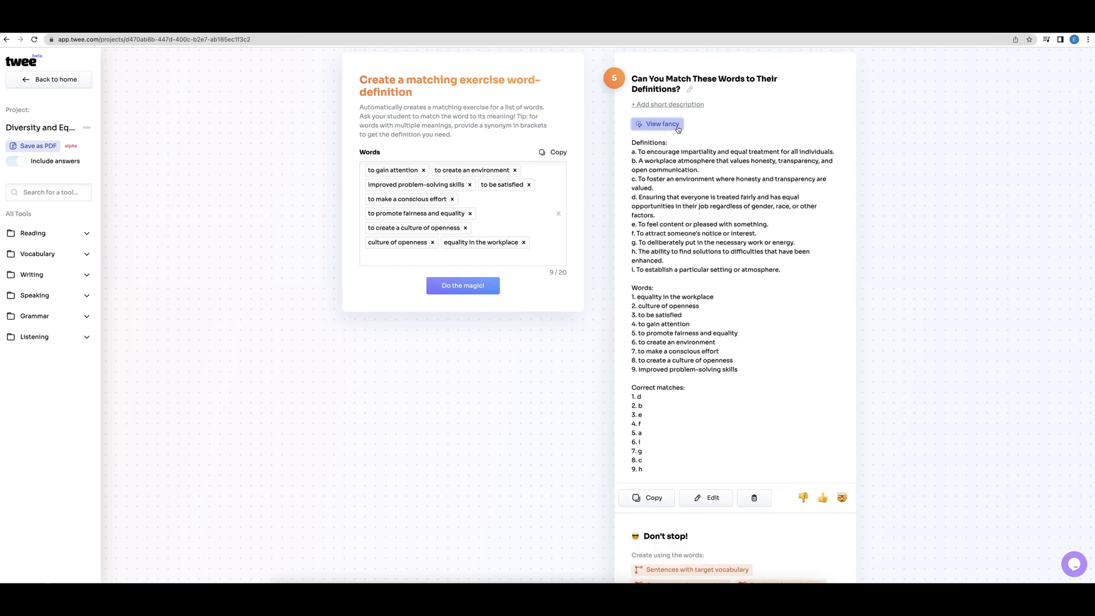
pyautogui.click(678, 126)
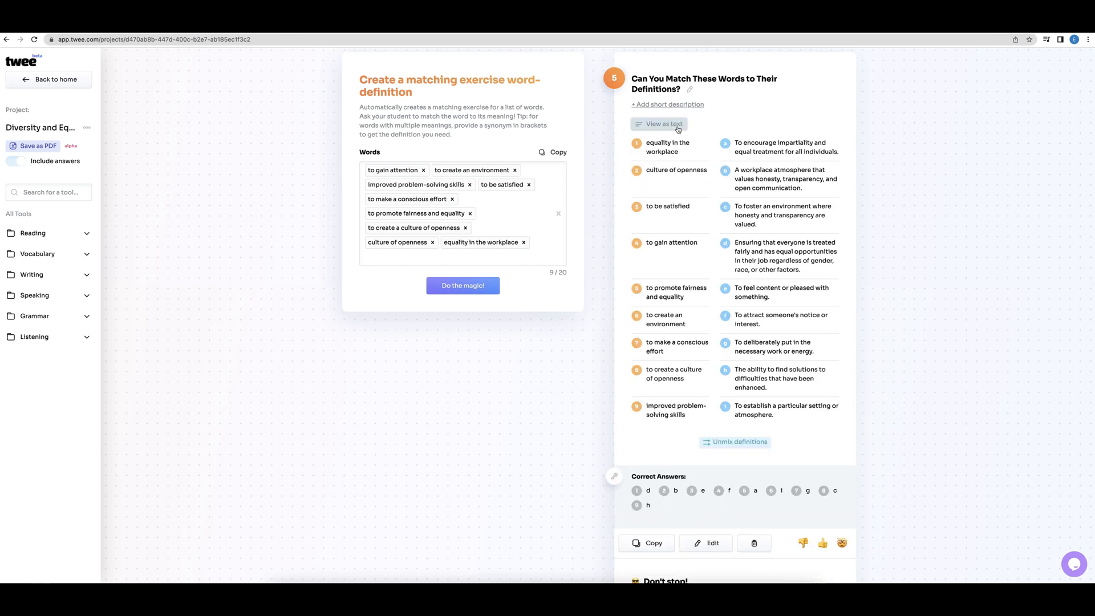
# Create a word-translation matching exercise from the same collocations with French as the language.
pyautogui.scroll(-5, 714, 464)
pyautogui.click(719, 435)
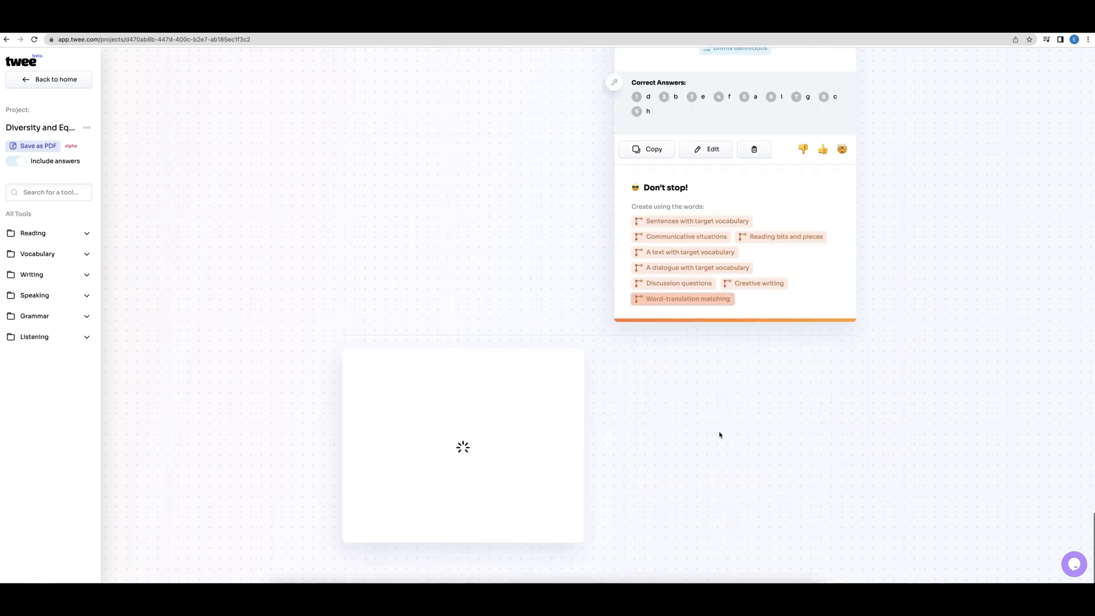
pyautogui.scroll(-2, 408, 425)
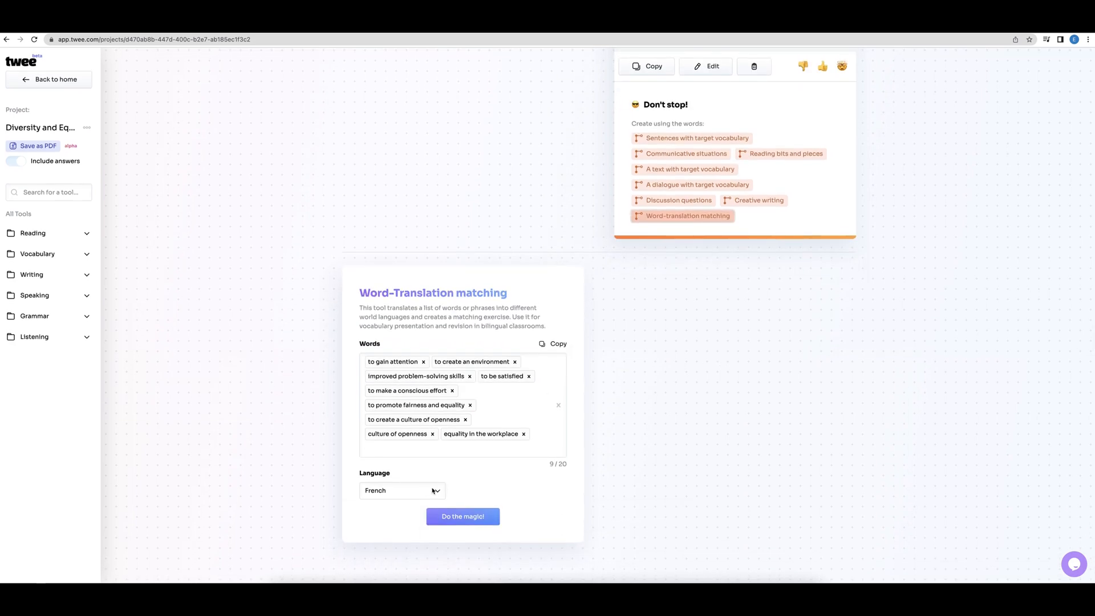
pyautogui.click(433, 490)
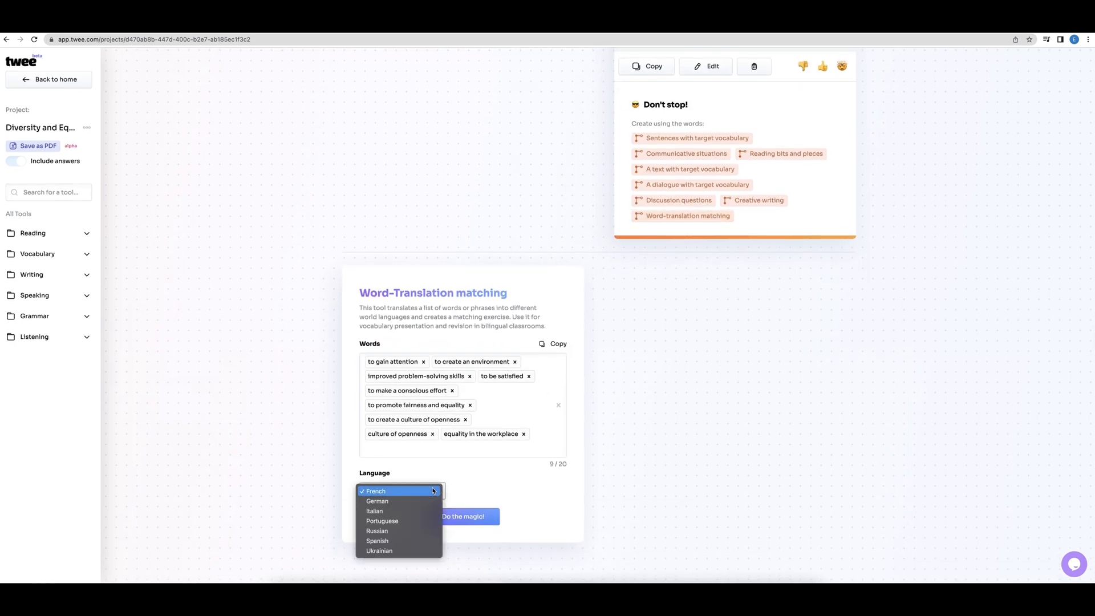
pyautogui.click(433, 491)
pyautogui.click(477, 518)
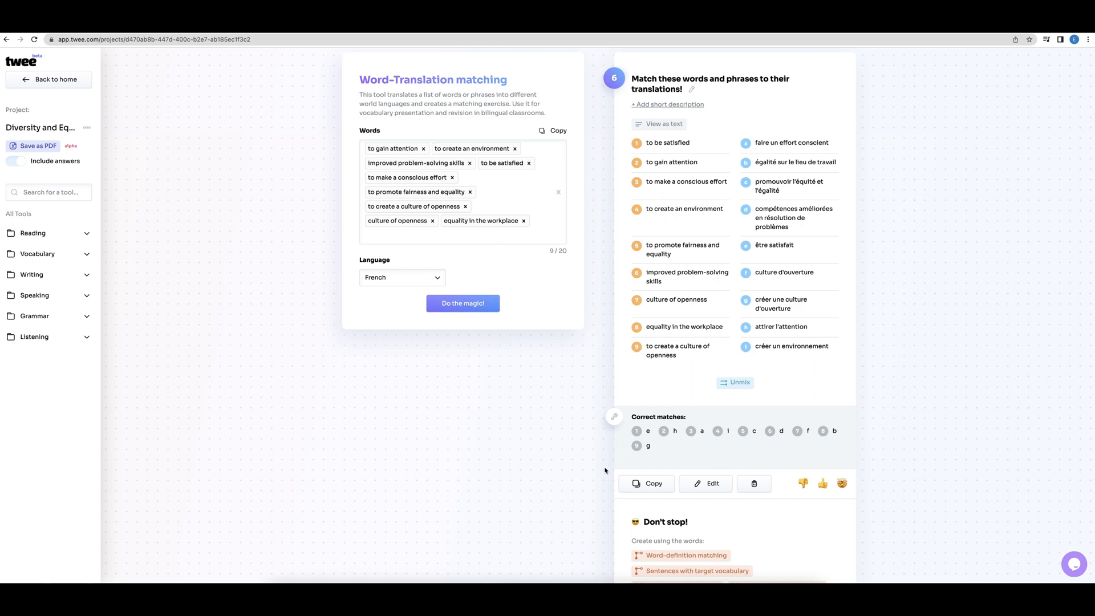
# Generate a list of essay topics on "diversity and equality in the workplace" at Advanced level.
pyautogui.scroll(-15, 606, 470)
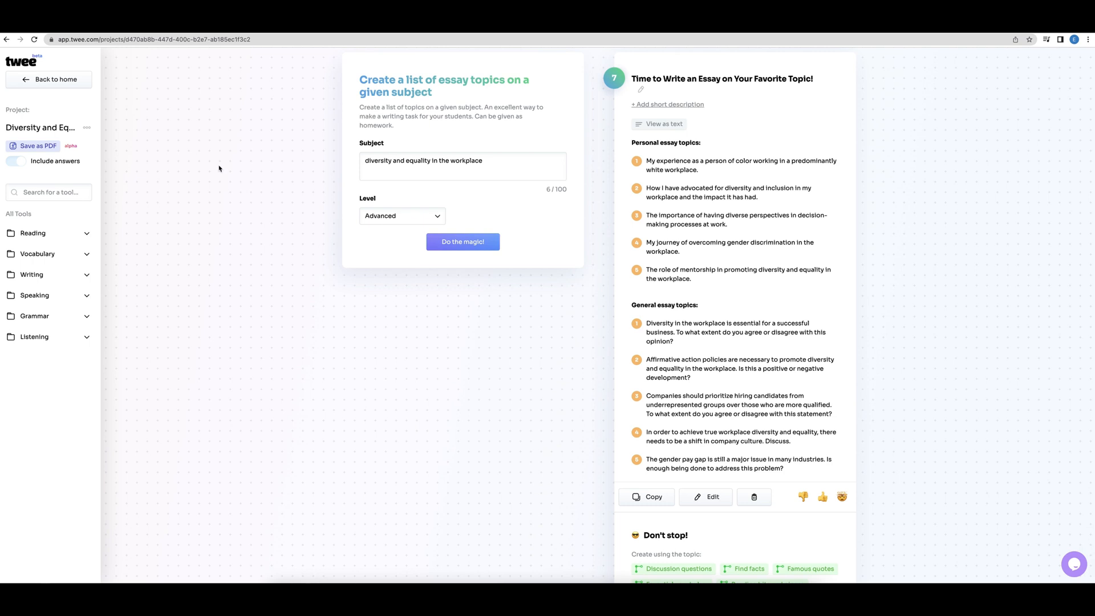
# Preview the printable pages of the diversity and equality lesson and close the preview without saving.
pyautogui.click(48, 27)
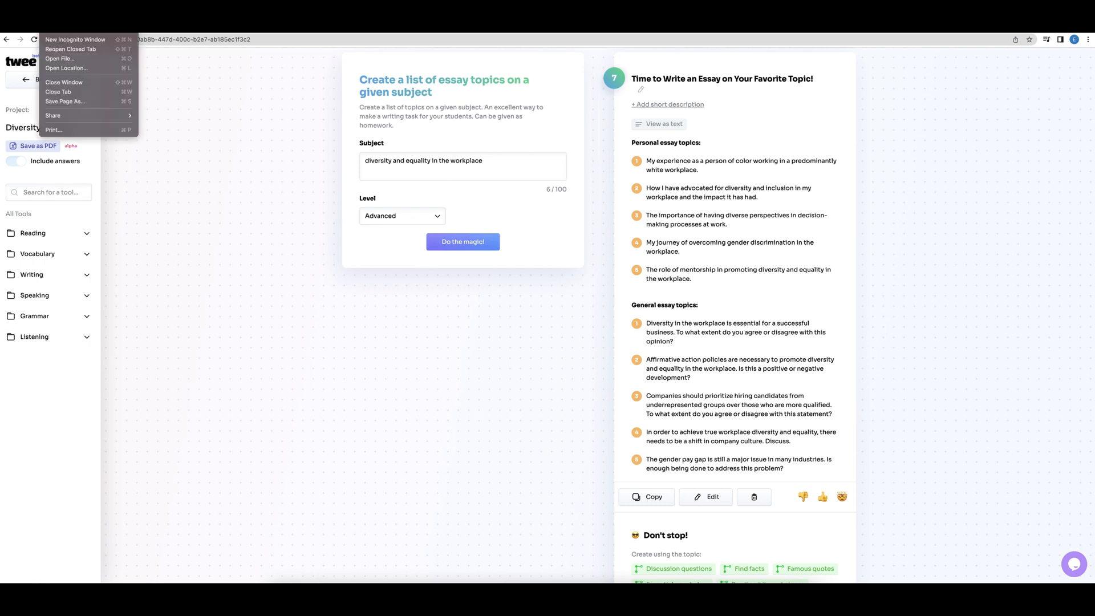
pyautogui.click(75, 130)
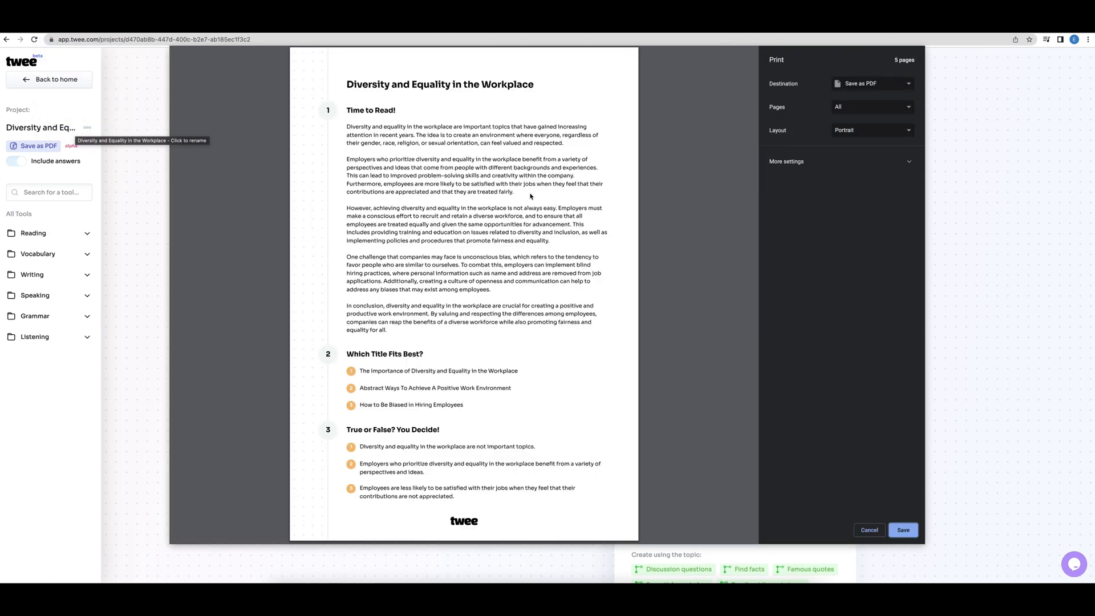
pyautogui.scroll(-20, 531, 196)
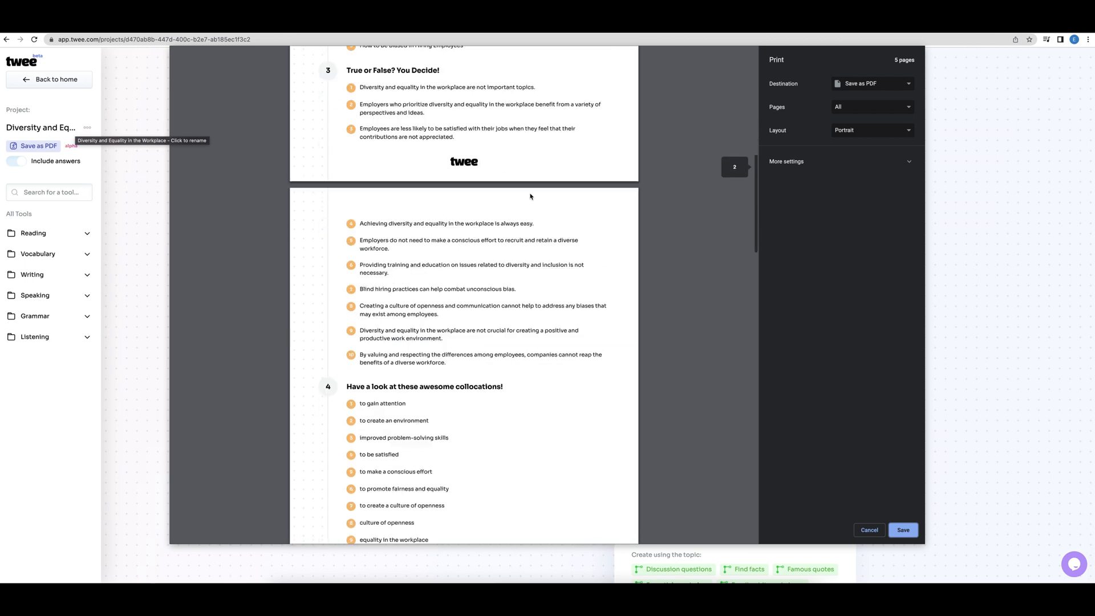
pyautogui.click(871, 531)
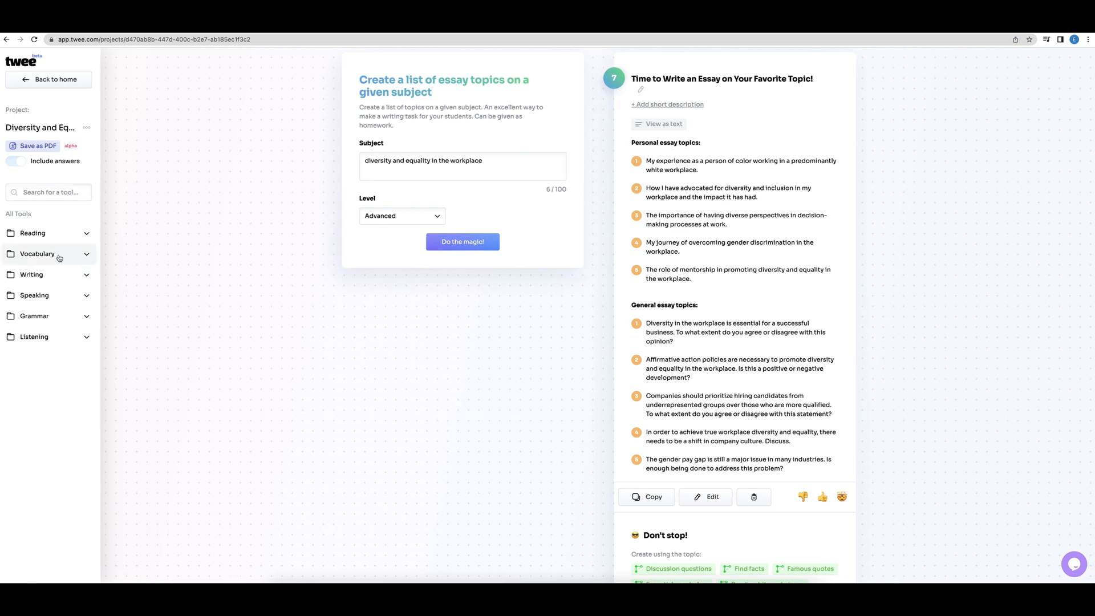
# Add the Essential vocabulary on the topic tool to the end of the lesson.
pyautogui.scroll(-1, 59, 258)
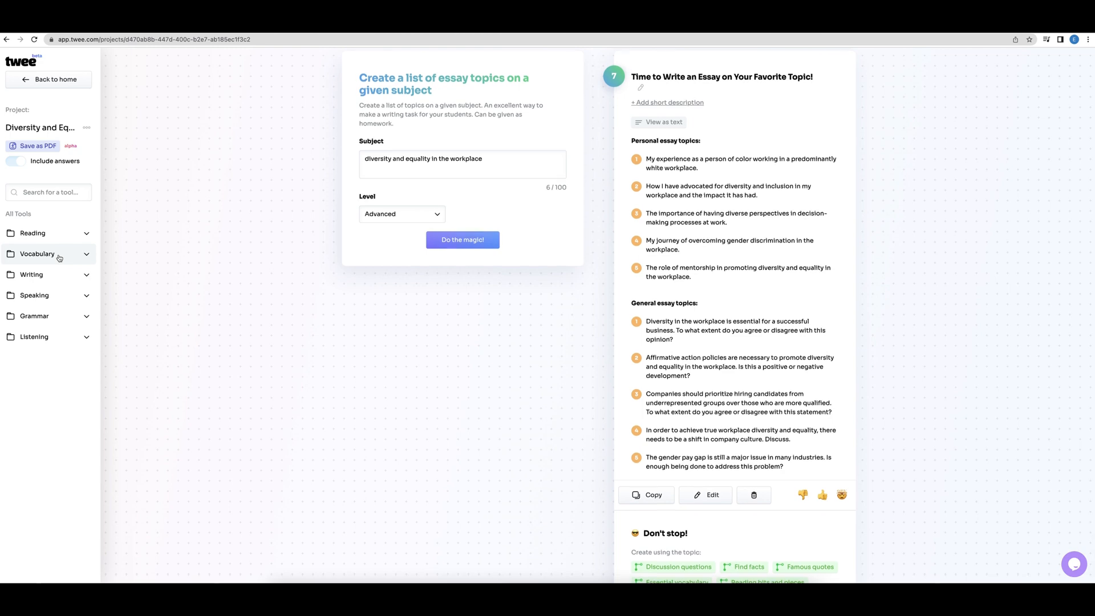
pyautogui.click(59, 258)
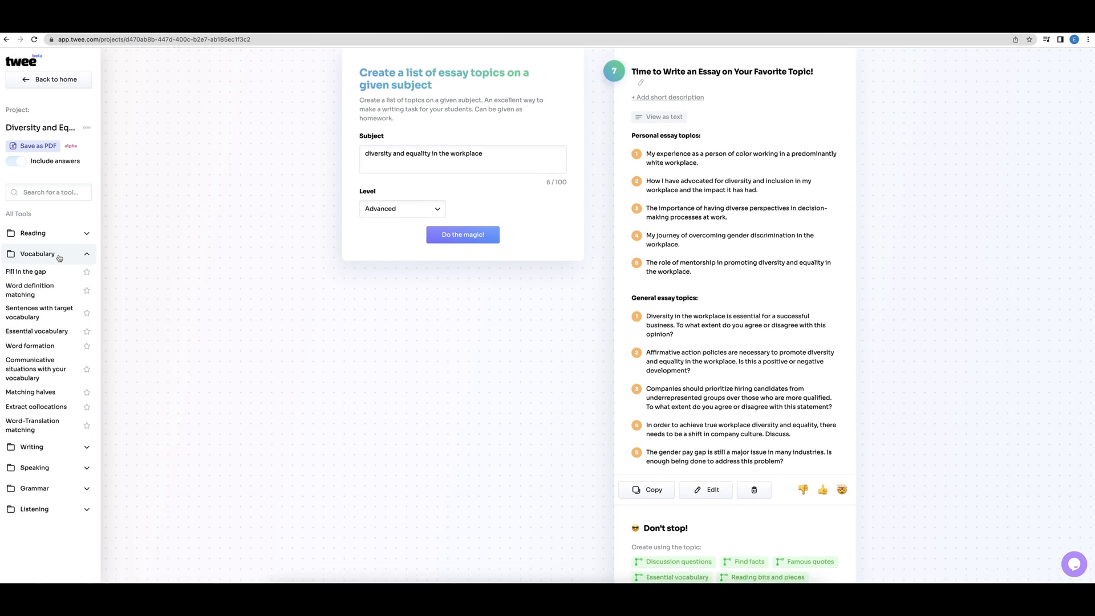
pyautogui.moveTo(61, 334)
pyautogui.scroll(-1, 61, 336)
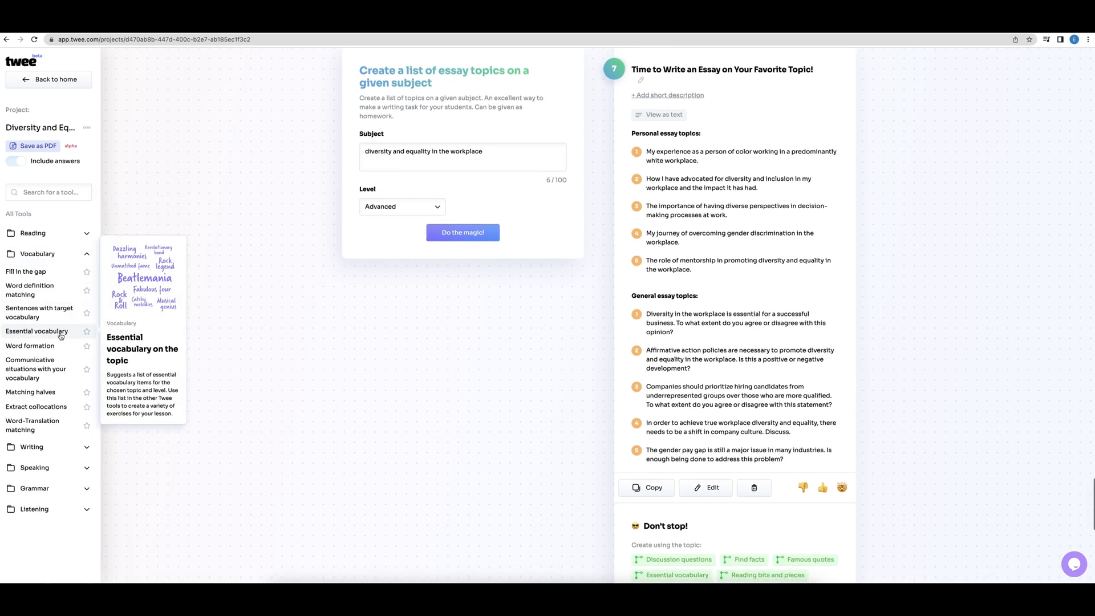
pyautogui.click(61, 334)
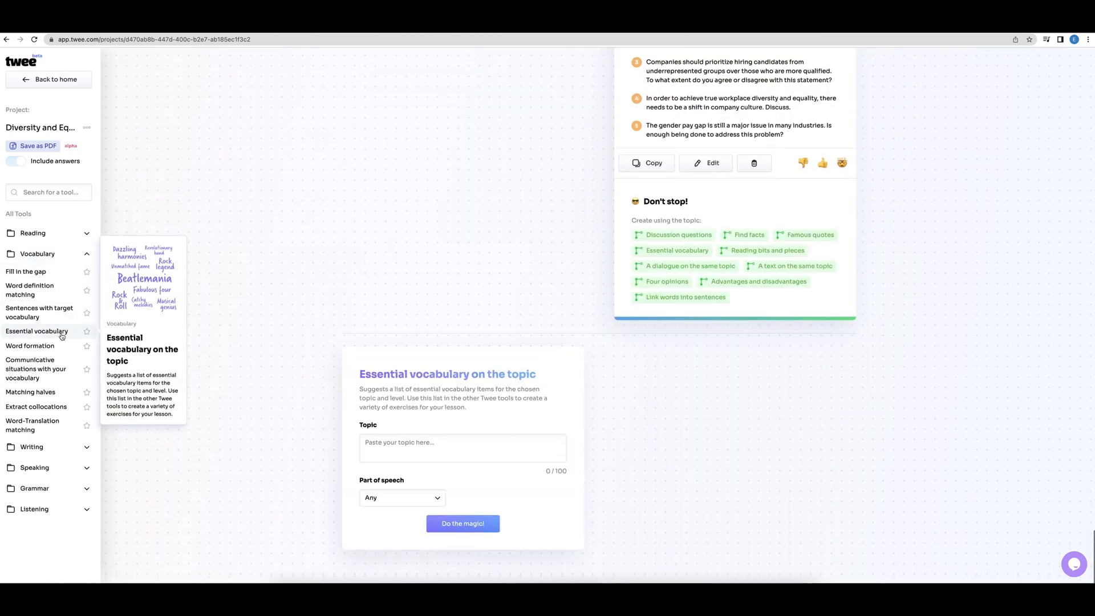
# Generate an essential vocabulary list on "leading a healthy lifestyle" with Any as the part of speech.
pyautogui.click(448, 440)
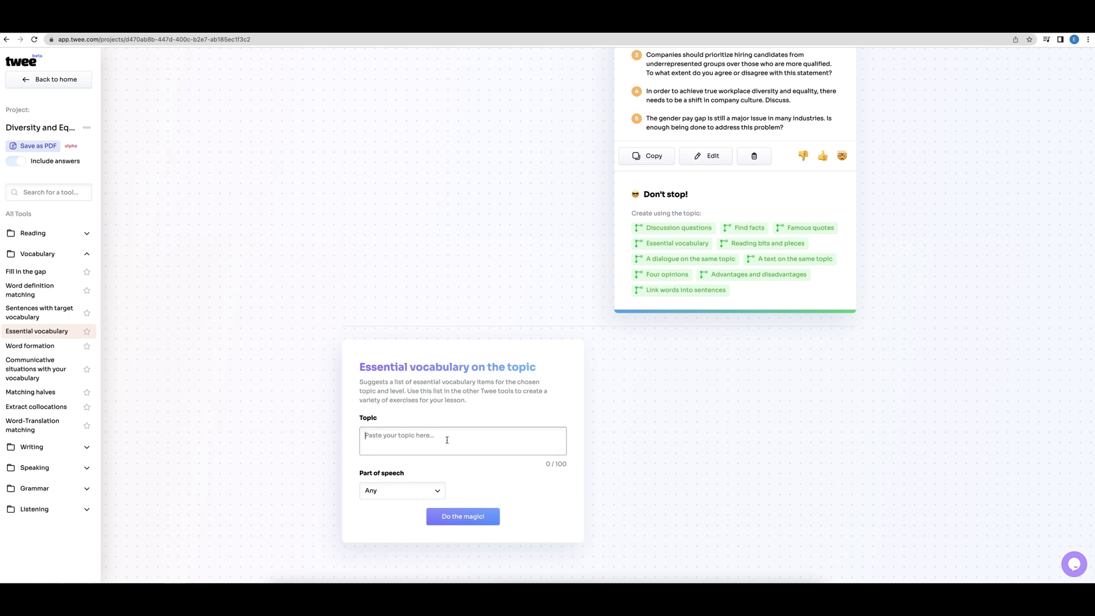
pyautogui.write('leading a healthy lifestyle')
pyautogui.click(403, 491)
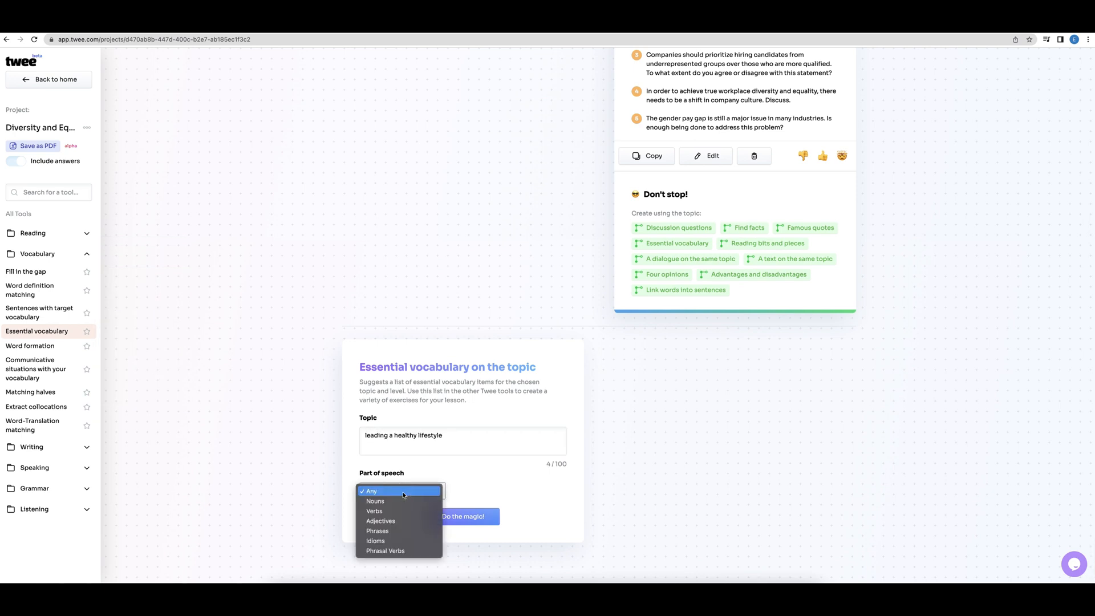
pyautogui.click(407, 492)
pyautogui.click(477, 517)
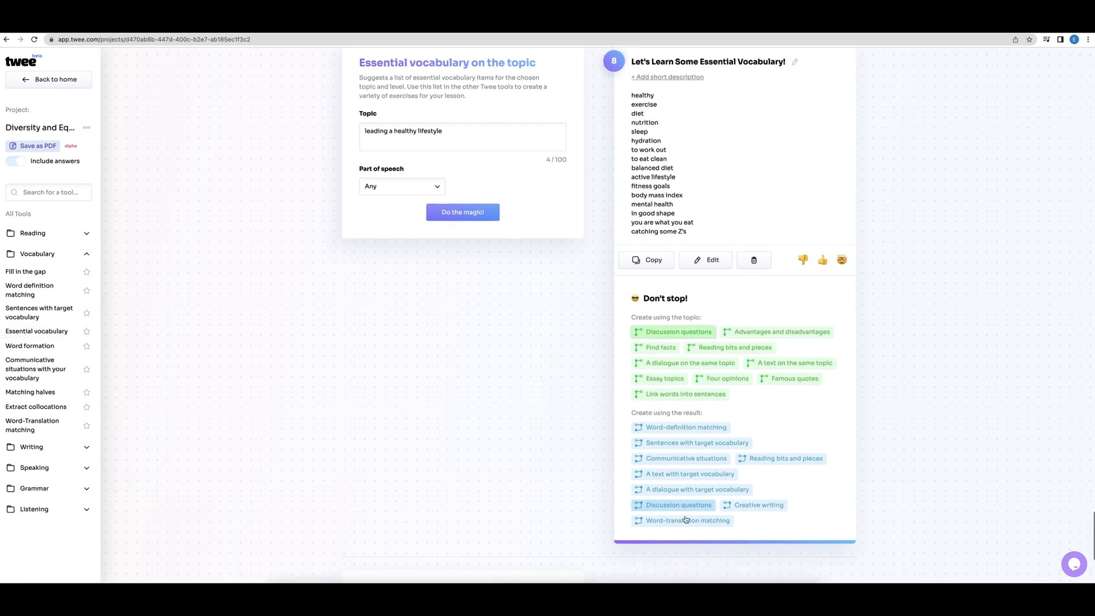
# Generate Simple-level discussion questions from the healthy lifestyle vocabulary, plus a list of Simple-level sentences with the same target words.
pyautogui.click(688, 509)
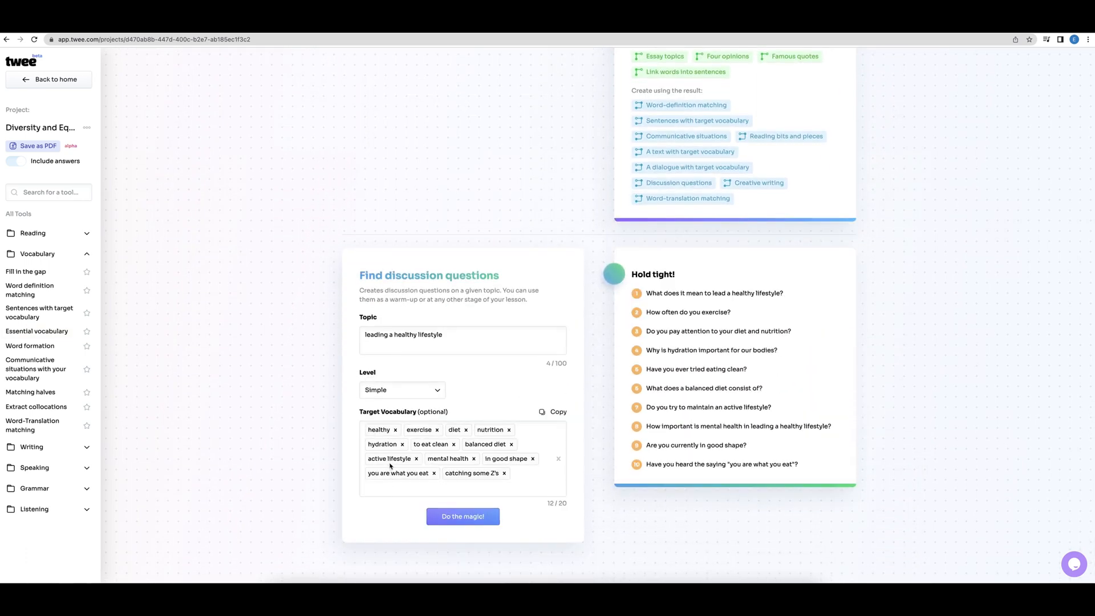
pyautogui.scroll(-3, 668, 454)
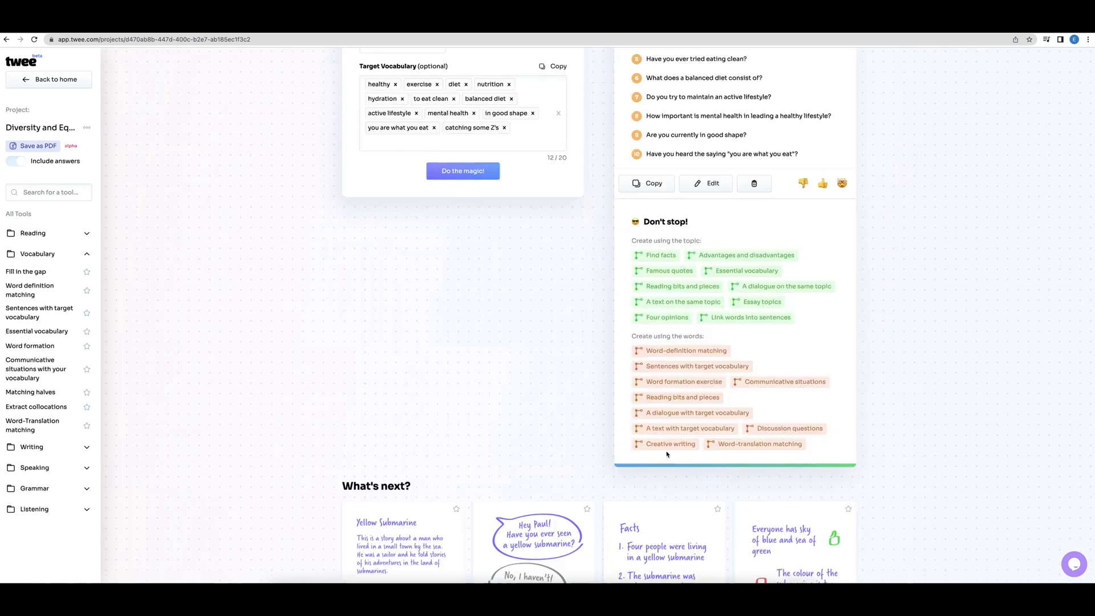
pyautogui.click(707, 367)
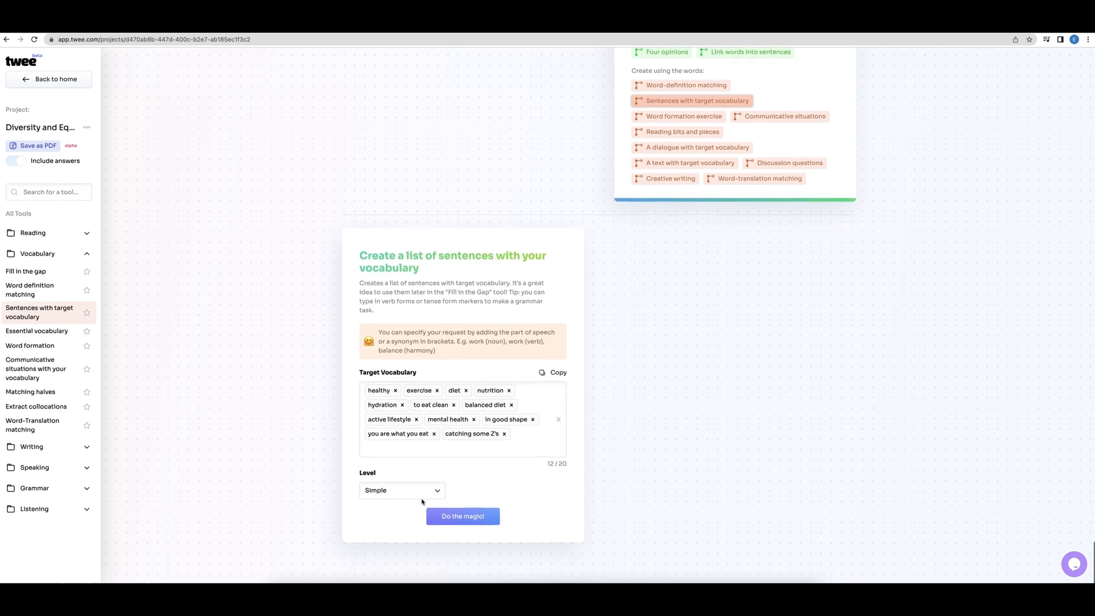
pyautogui.click(452, 517)
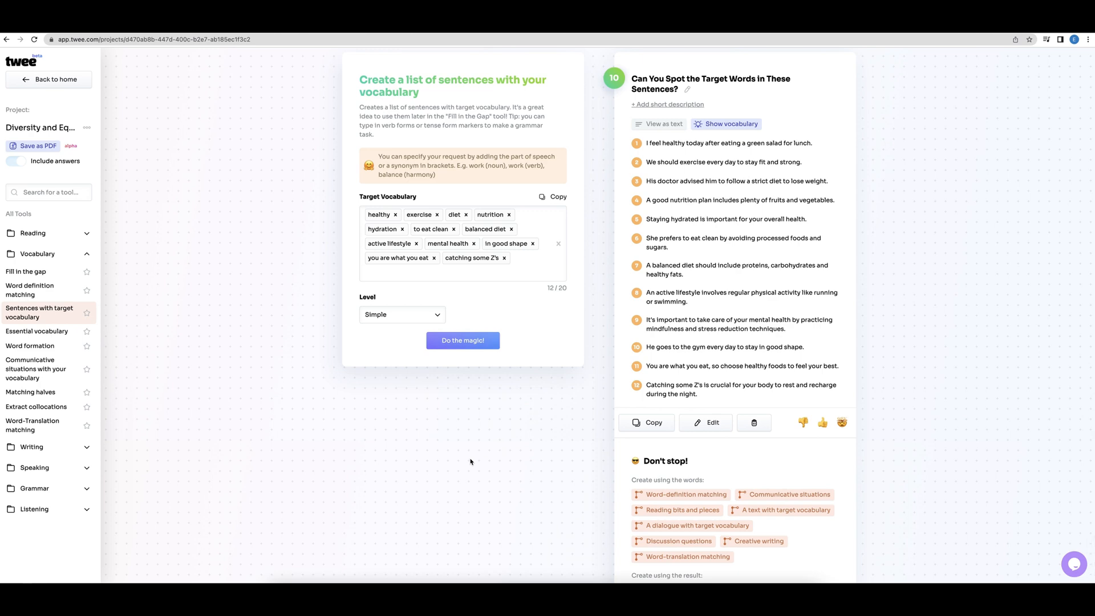
# Create a Scramble the words exercise from the generated healthy lifestyle sentences.
pyautogui.scroll(-2, 763, 498)
pyautogui.click(762, 500)
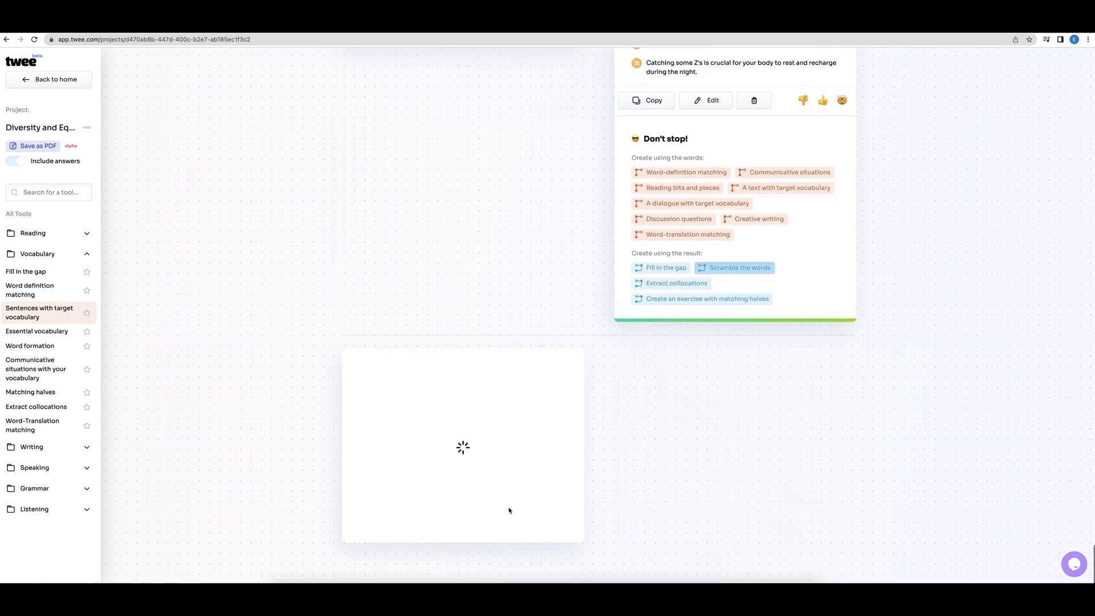
pyautogui.click(479, 523)
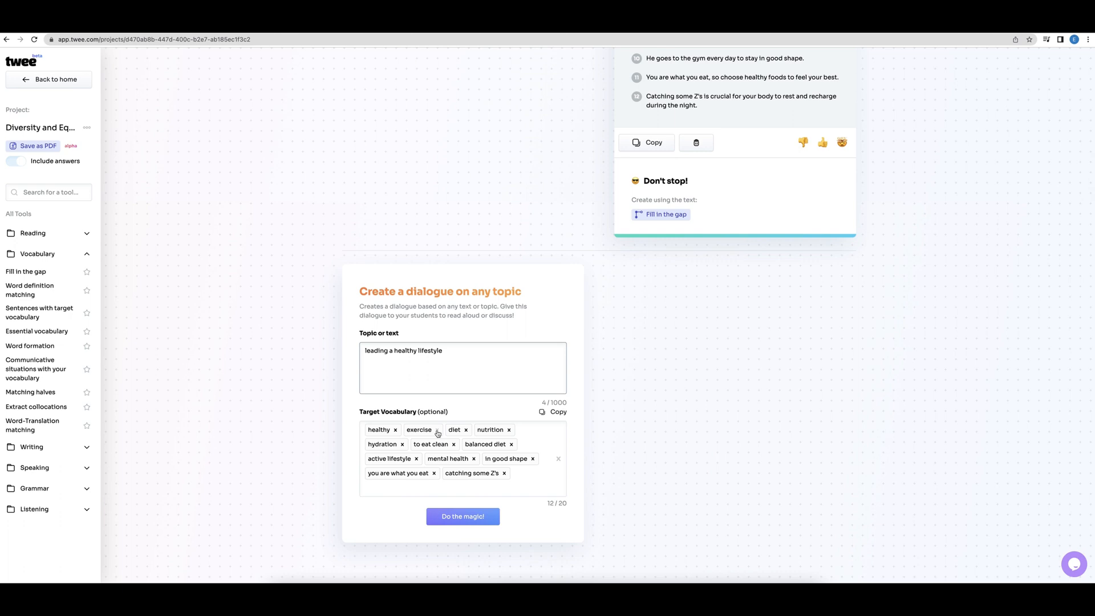
# Remove exercise, diet and healthy from the dialogue's target vocabulary and generate the dialogue on "leading a healthy lifestyle".
pyautogui.click(437, 432)
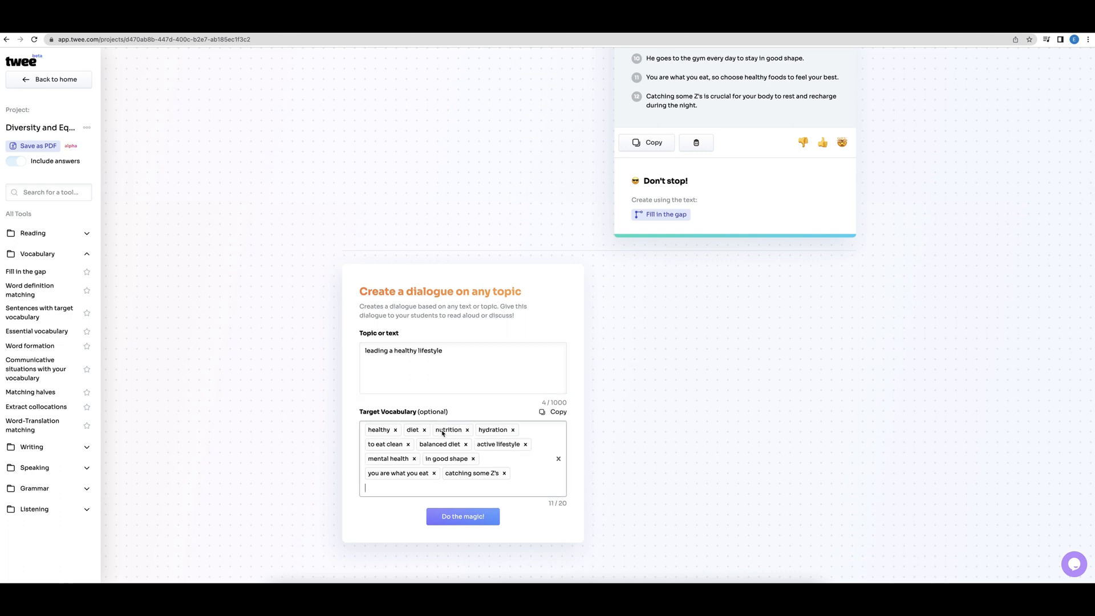
pyautogui.click(426, 432)
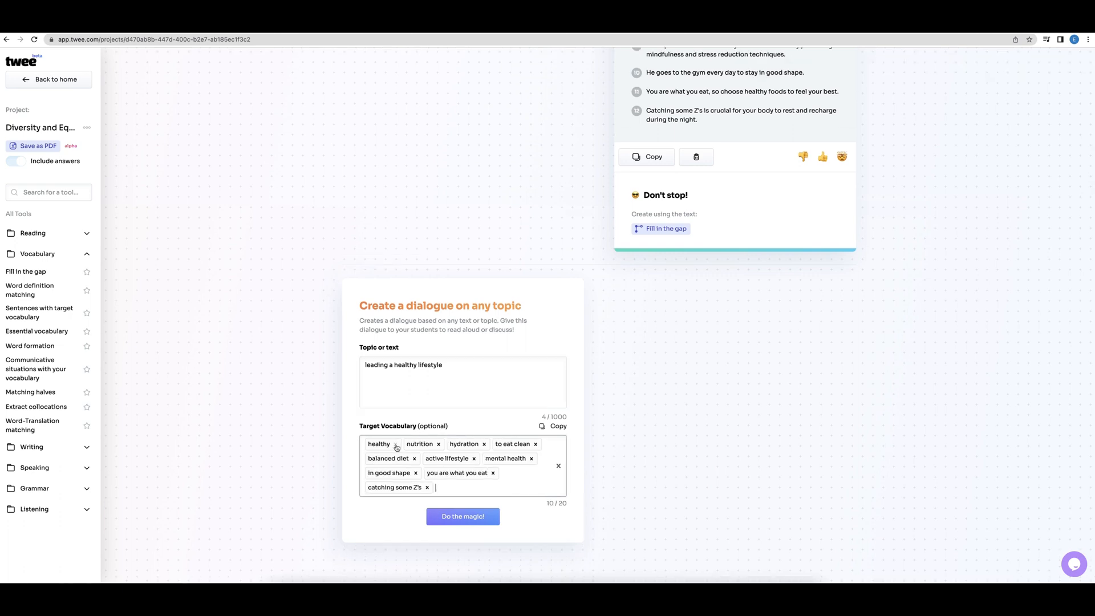
pyautogui.click(398, 444)
pyautogui.click(481, 517)
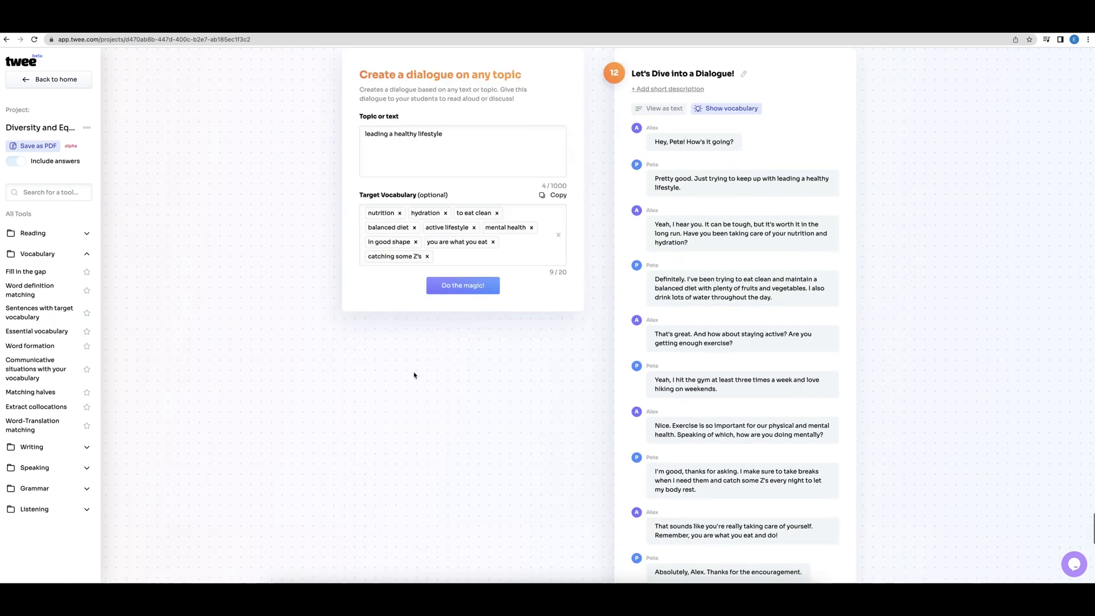
# Check the dialogue in plain text view and with its target vocabulary highlighted, restoring the original display.
pyautogui.click(676, 110)
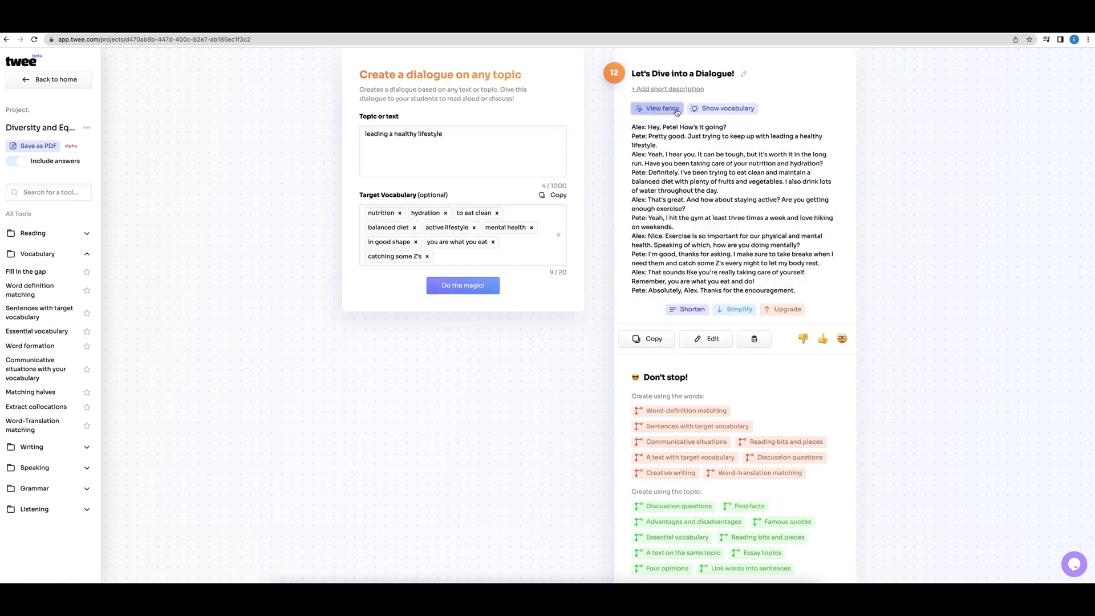
pyautogui.click(676, 110)
pyautogui.click(724, 109)
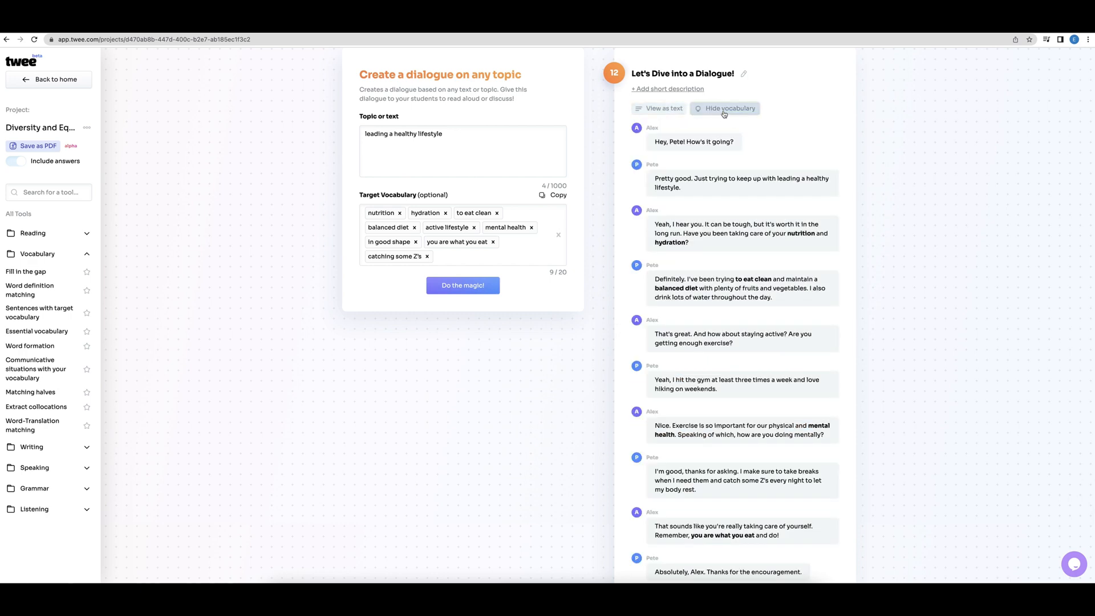
pyautogui.click(724, 113)
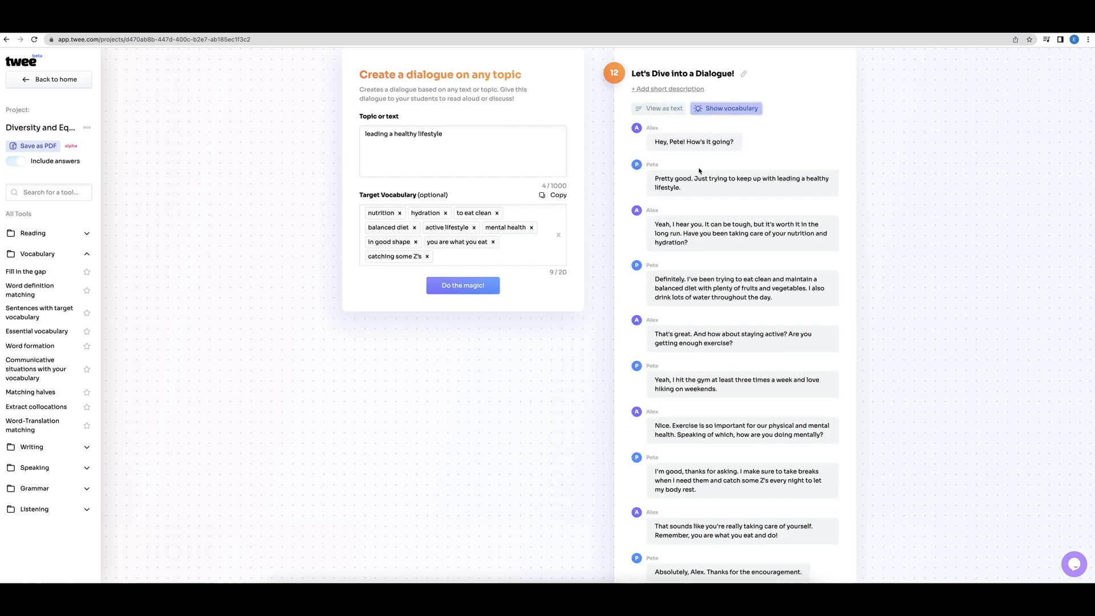
# Shorten the generated dialogue and upgrade the shortened version.
pyautogui.scroll(-4, 698, 167)
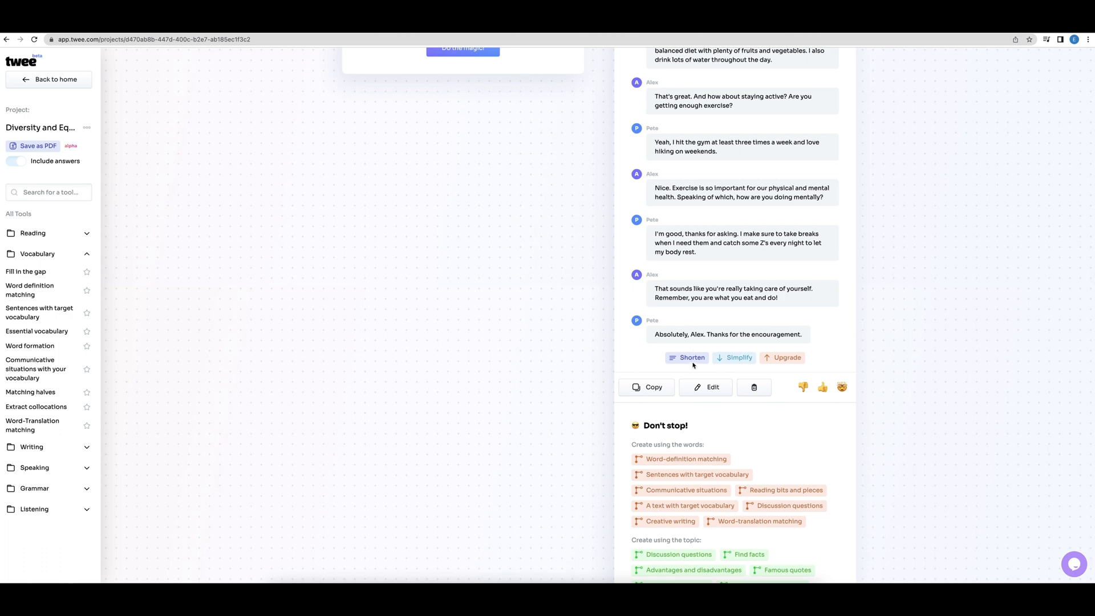
pyautogui.click(692, 358)
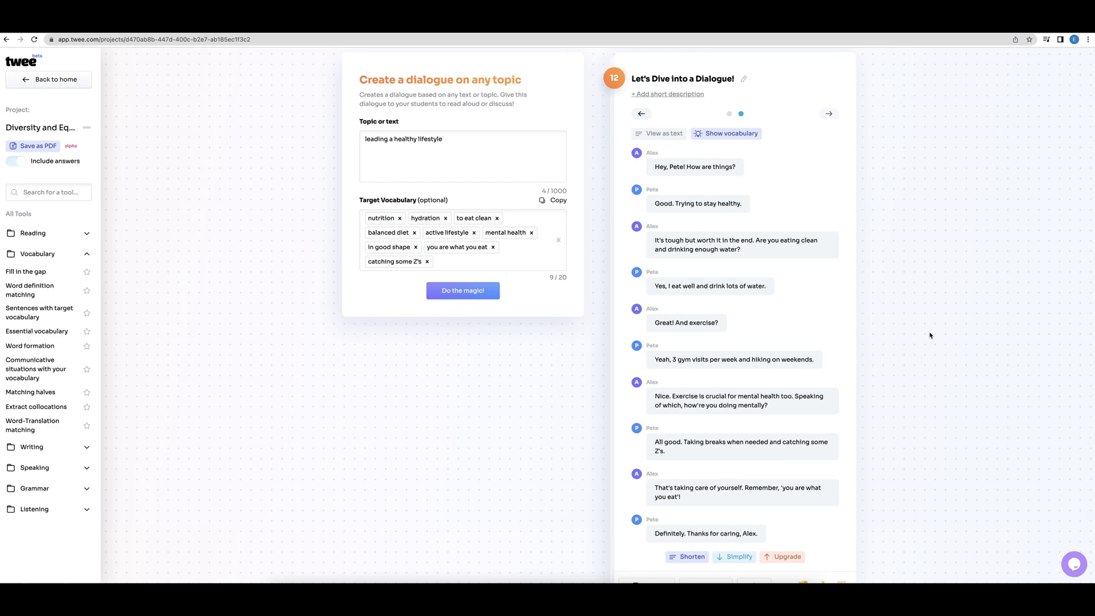
pyautogui.click(792, 557)
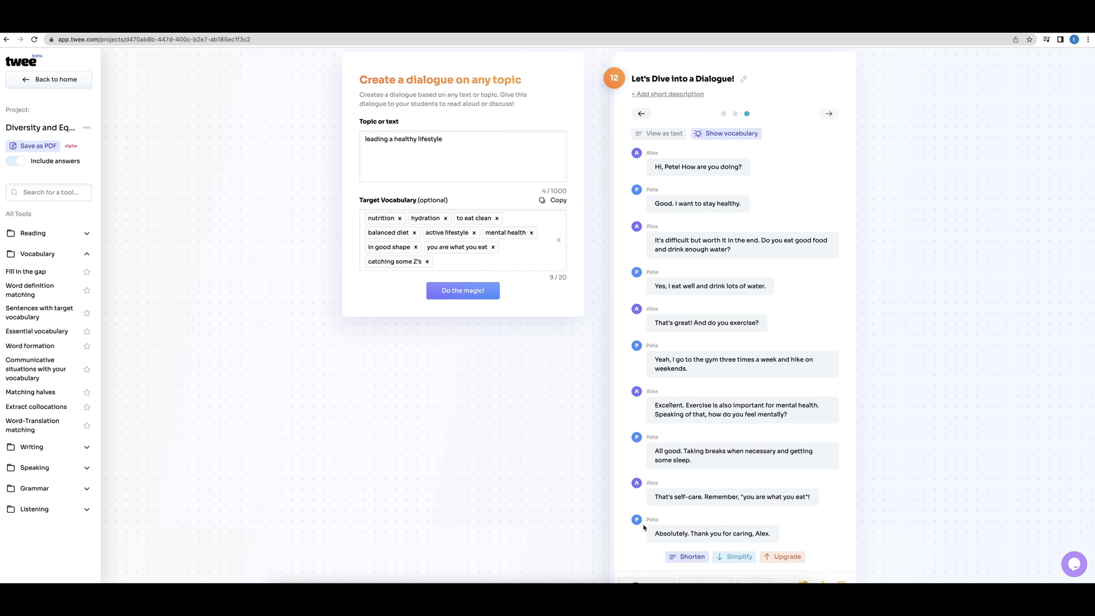
# Rename the project to Workplace and open its project options.
pyautogui.click(48, 126)
pyautogui.moveTo(39, 127); pyautogui.dragTo(1, 124)
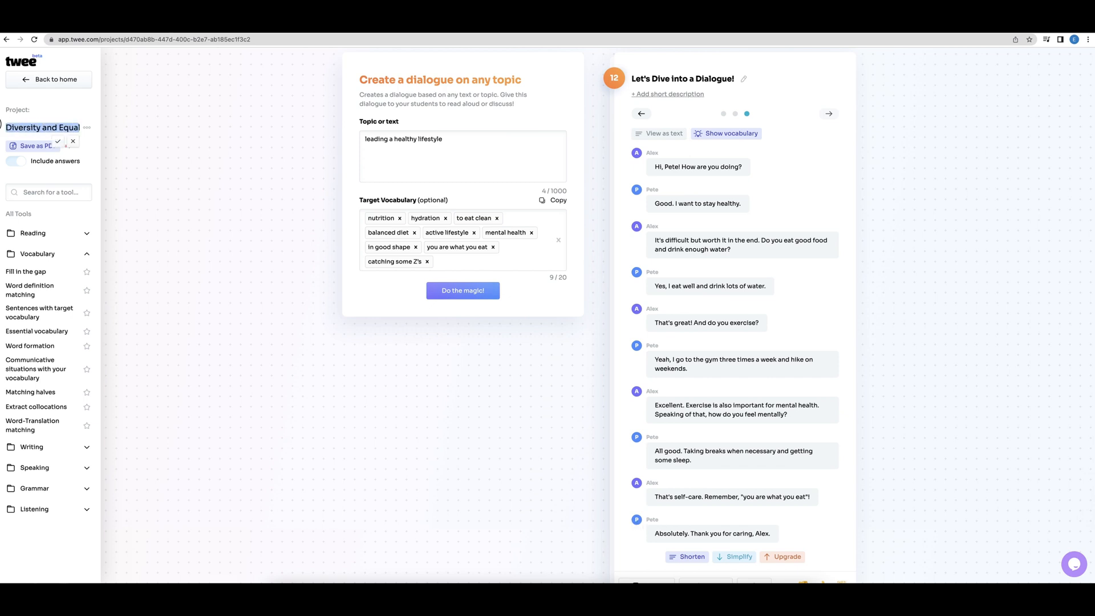
pyautogui.press('BackSpace')
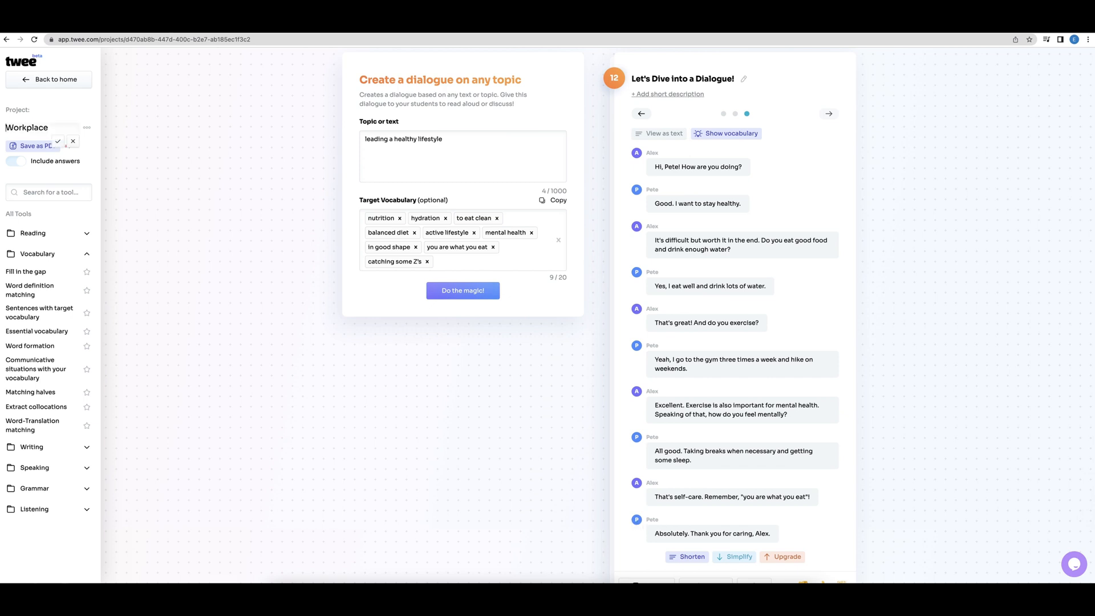
pyautogui.click(57, 141)
pyautogui.click(86, 128)
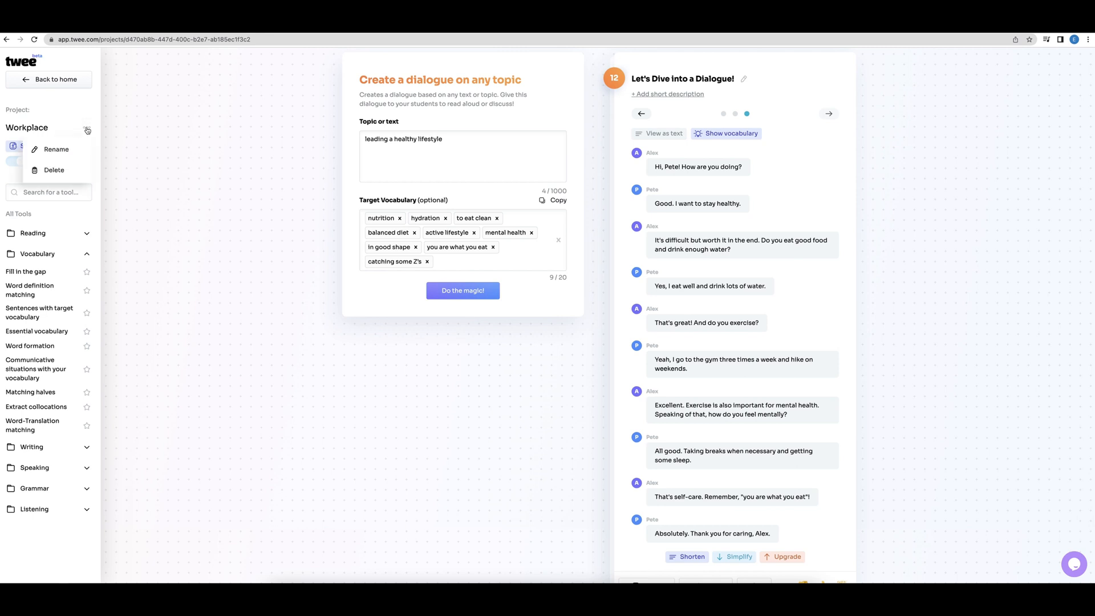
# Leave the lesson for the list of all projects and move the Workplace project into the first existing folder.
pyautogui.click(84, 80)
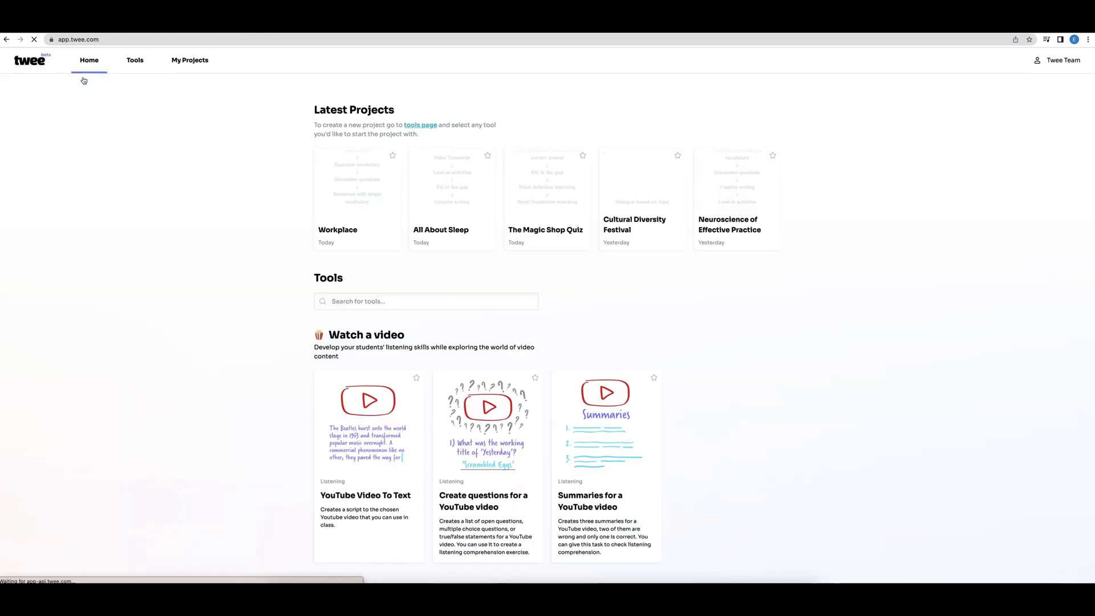
pyautogui.click(188, 60)
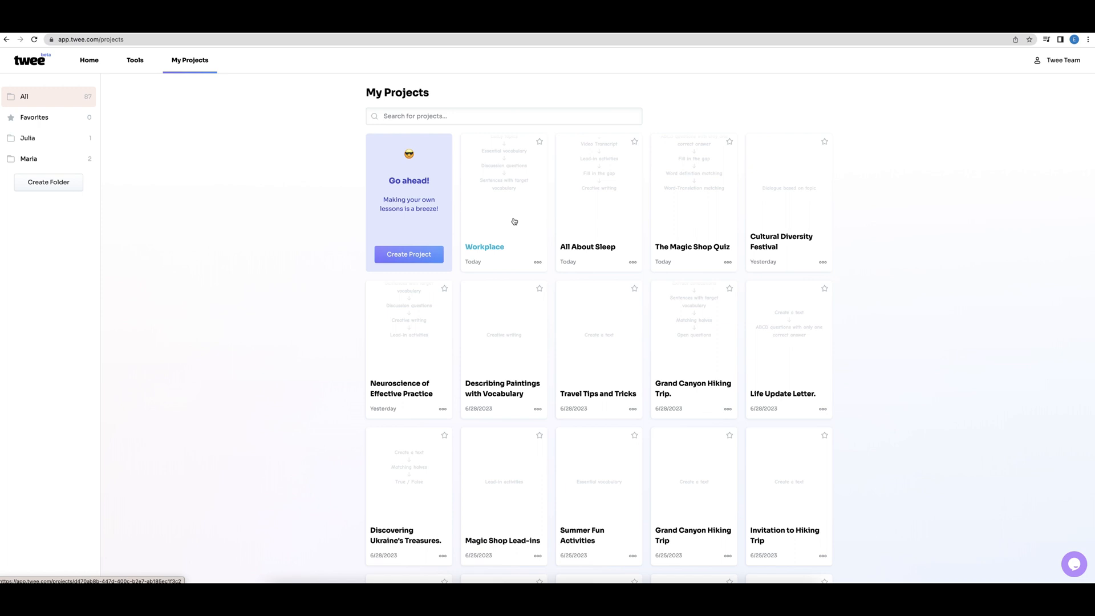
pyautogui.click(539, 263)
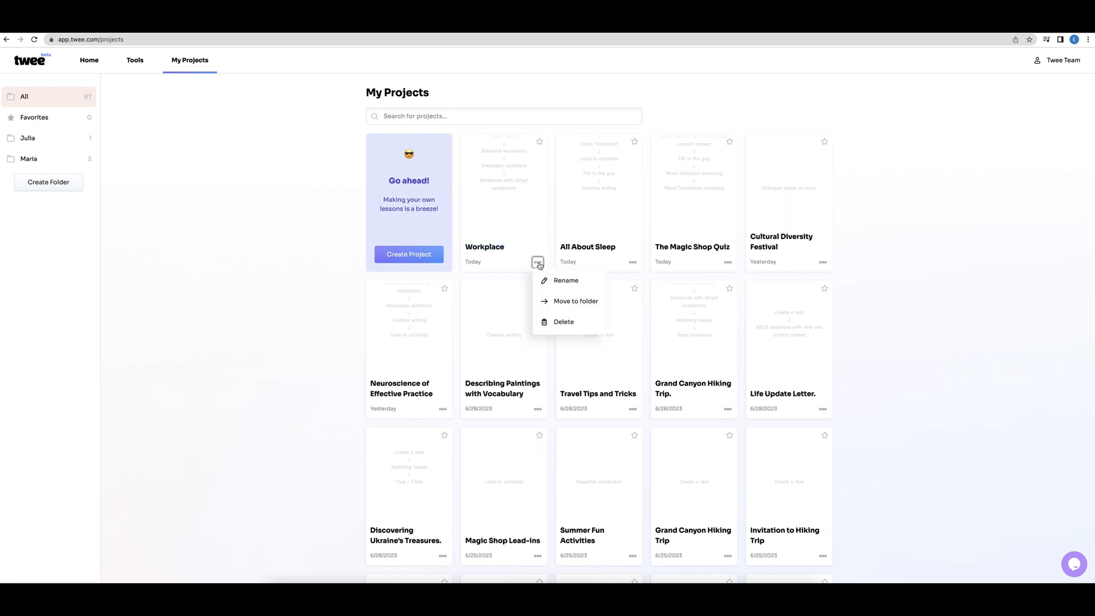
pyautogui.click(571, 306)
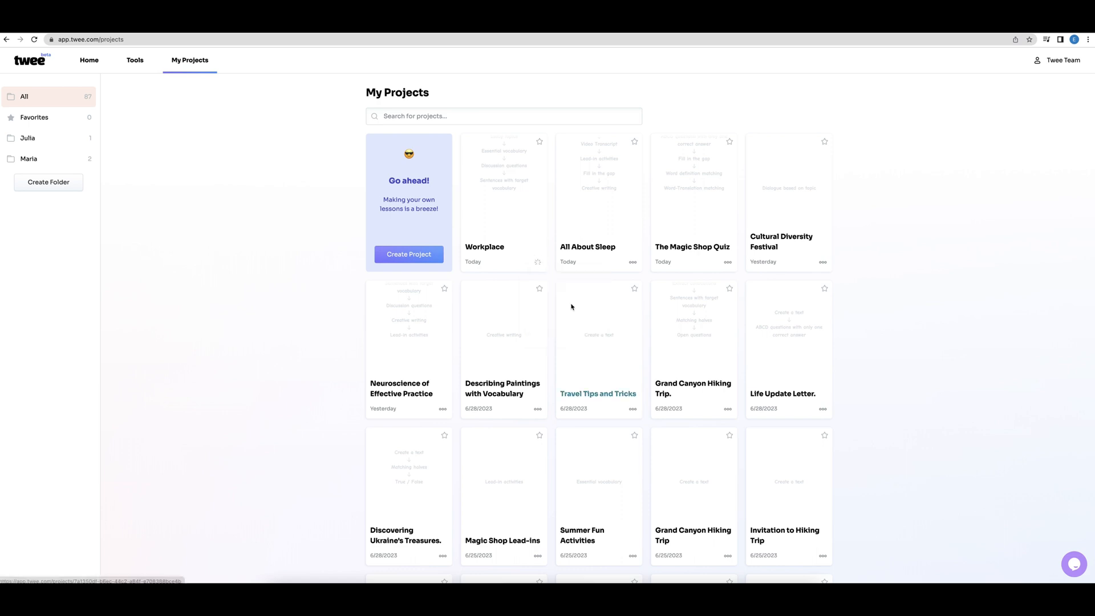
pyautogui.click(550, 281)
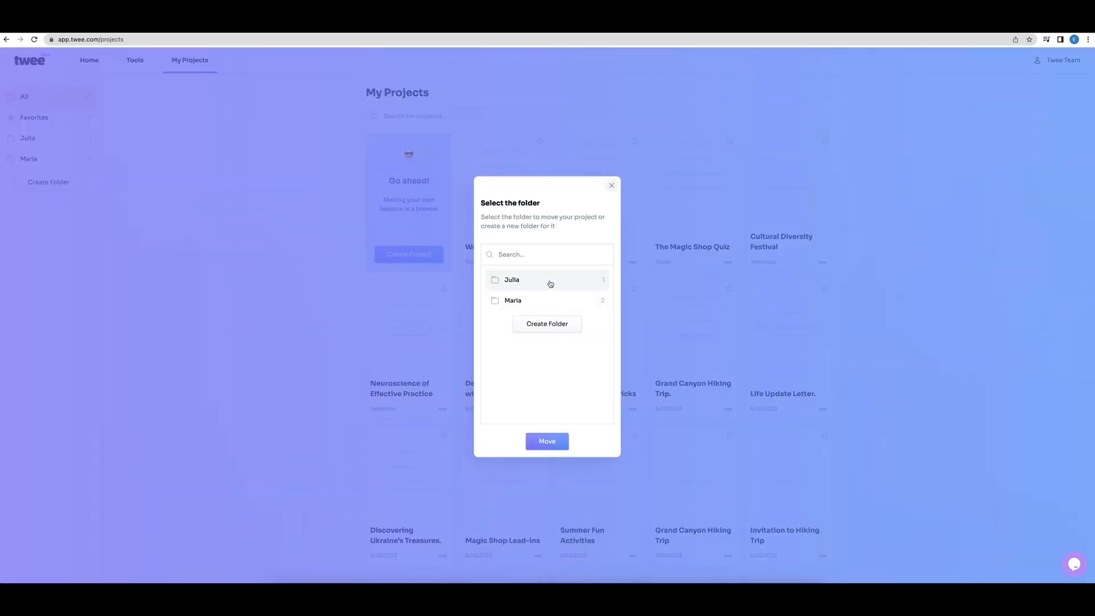
pyautogui.click(557, 444)
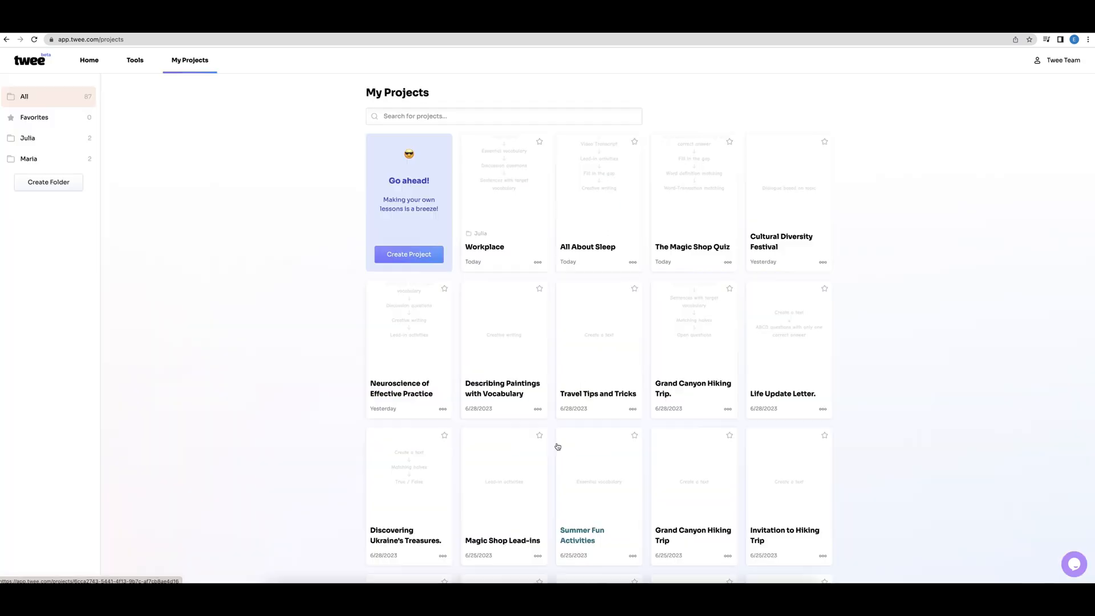